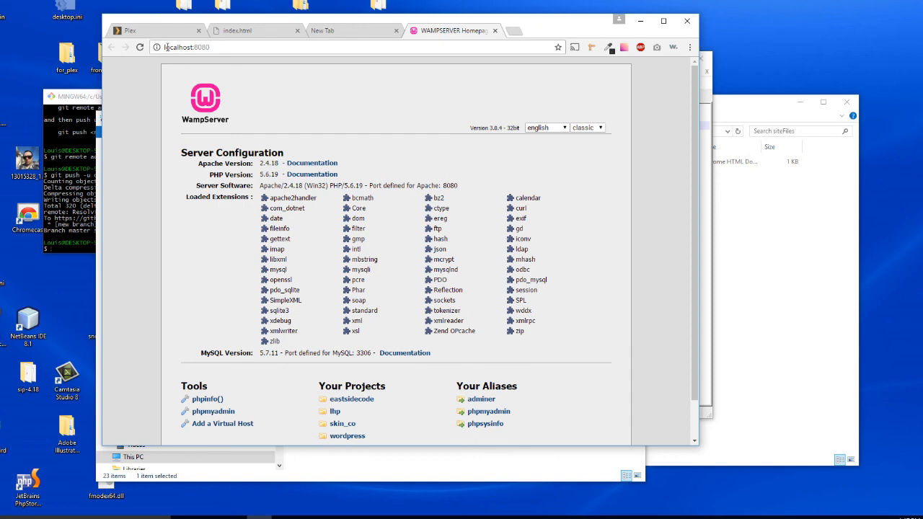
# Examine the WampServer homepage at localhost:8080, including its projects list, and the index.html page opened from its local file path.
pyautogui.moveTo(166, 47); pyautogui.dragTo(210, 47)
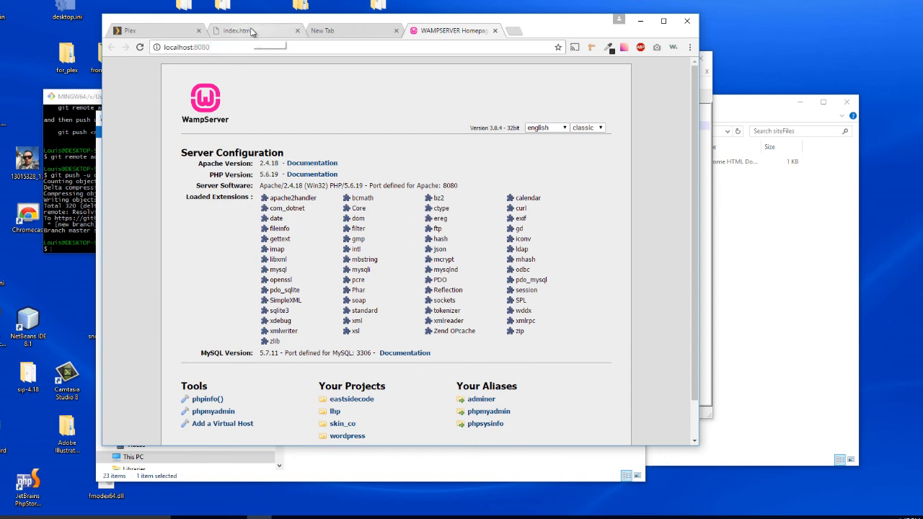
pyautogui.click(255, 32)
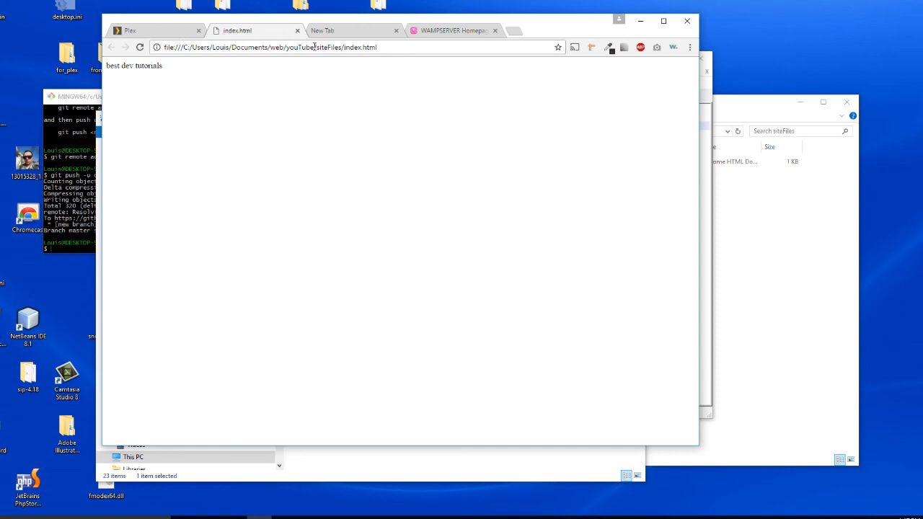
pyautogui.click(803, 272)
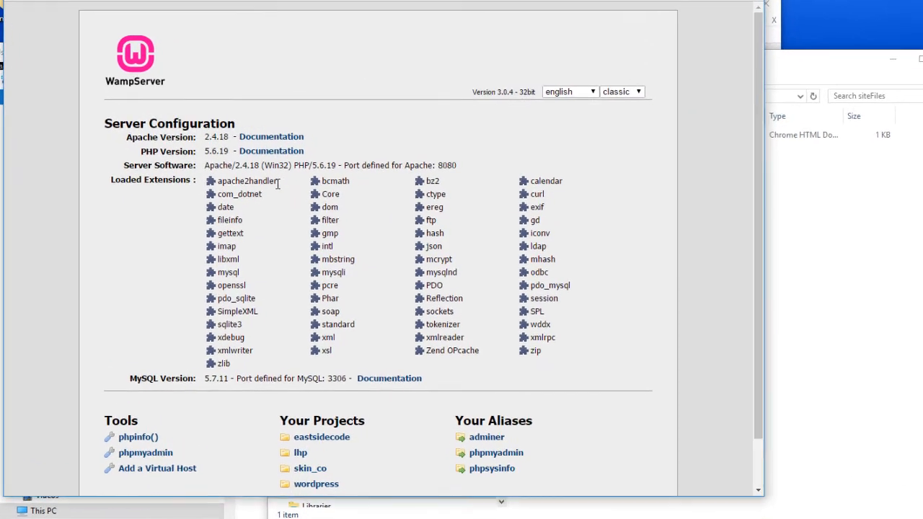
pyautogui.scroll(-1, 307, 339)
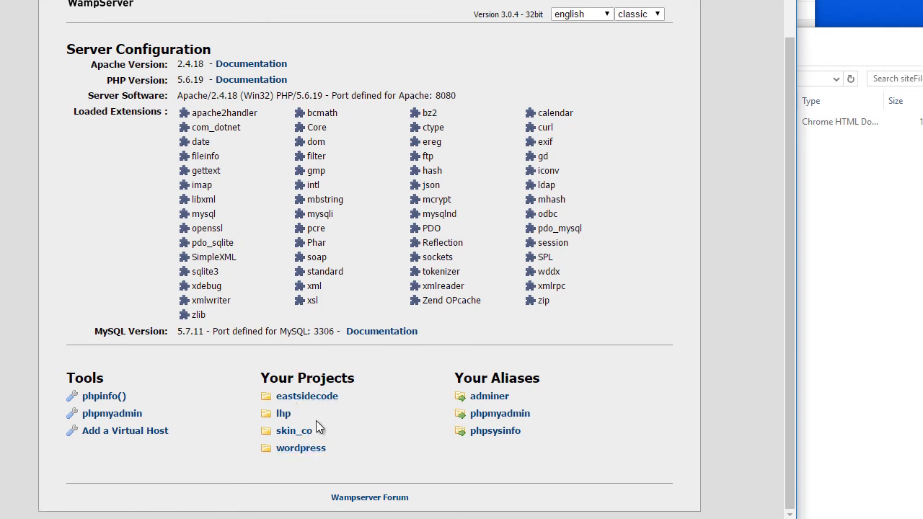
pyautogui.scroll(1, 311, 105)
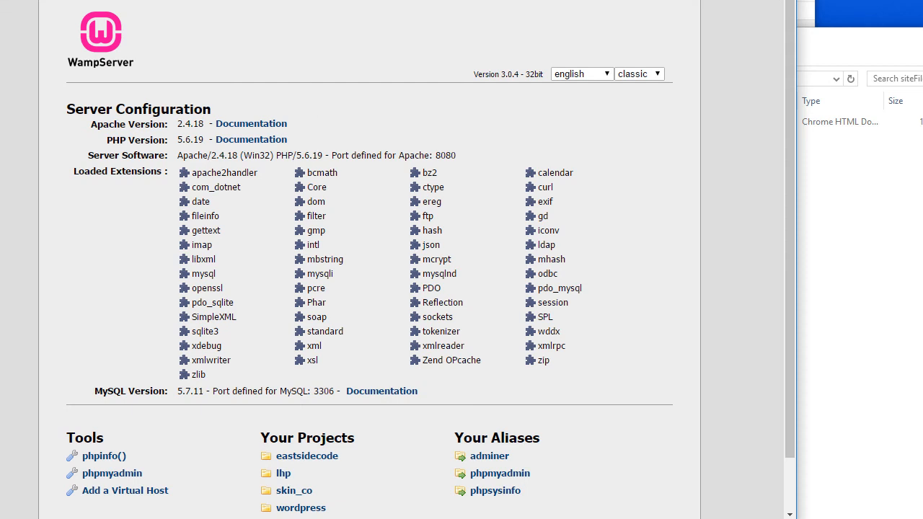
pyautogui.hotkey('ctrl', 't')
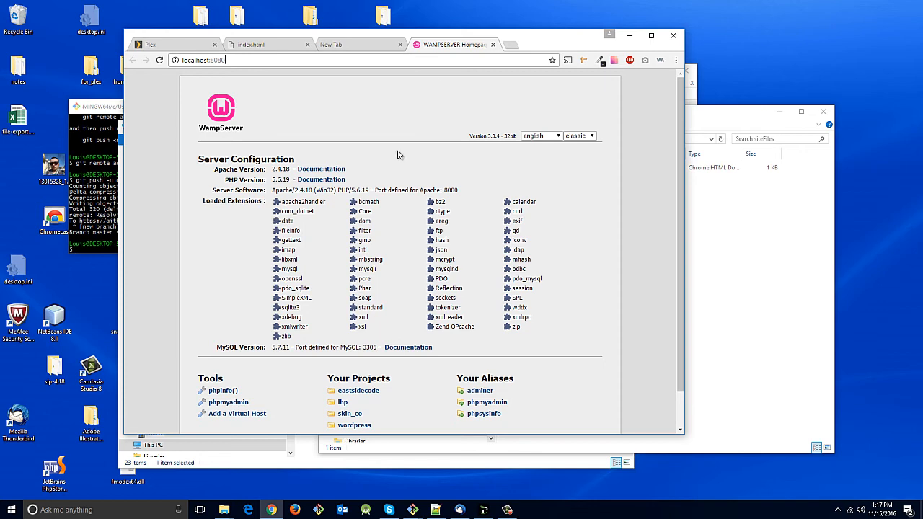
# Switch to the File Explorer window showing drive C: and go to the folder Windows\System32\drivers\etc.
pyautogui.click(225, 512)
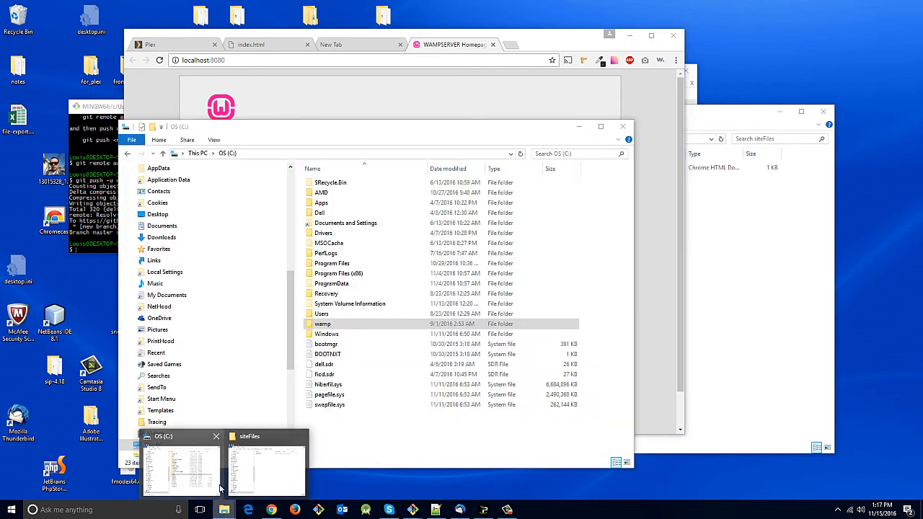
pyautogui.click(219, 488)
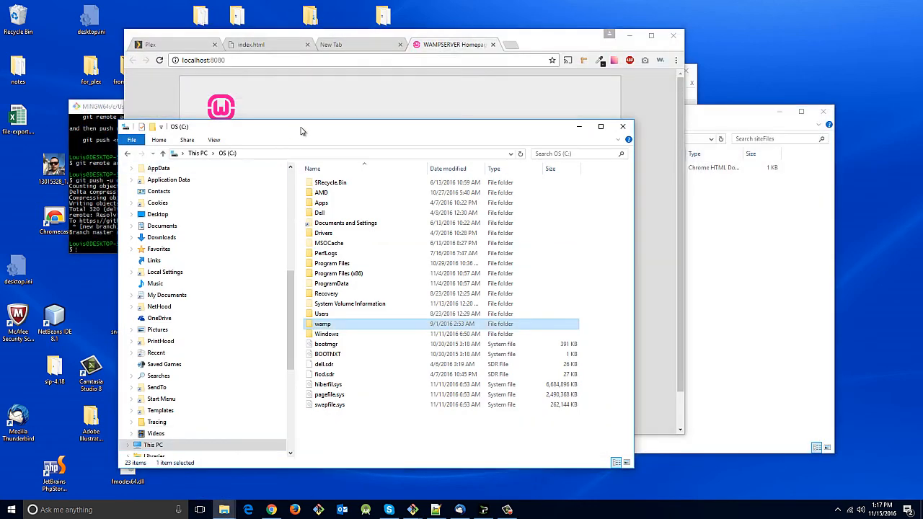
pyautogui.moveTo(302, 131); pyautogui.dragTo(442, 118)
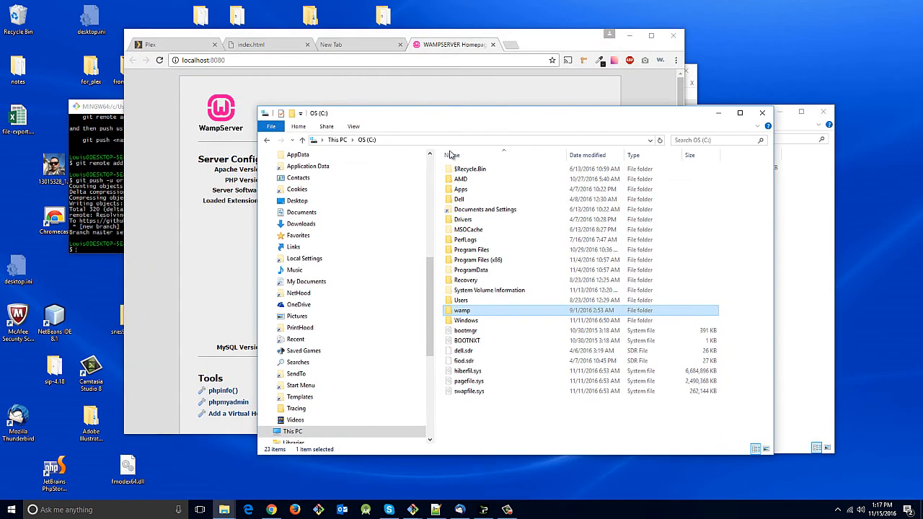
pyautogui.doubleClick(483, 321)
pyautogui.scroll(-6, 483, 325)
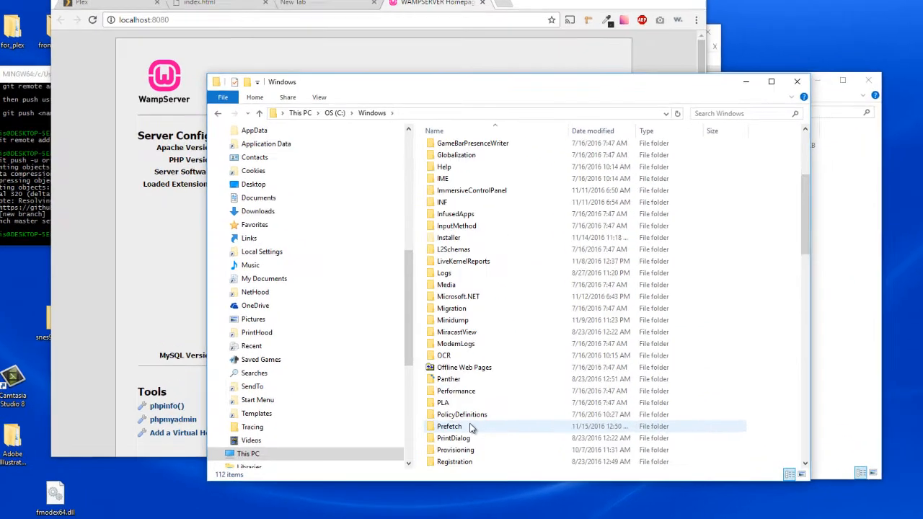
pyautogui.scroll(-6, 470, 428)
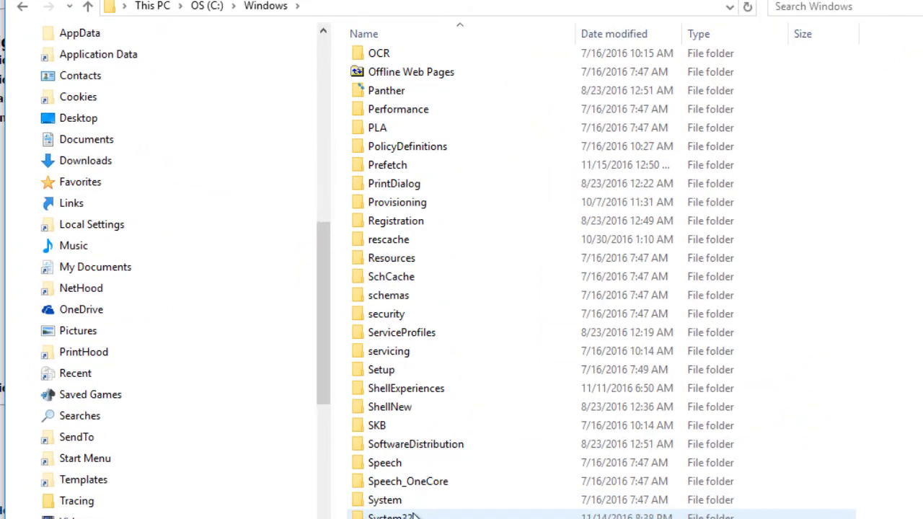
pyautogui.scroll(-1, 415, 513)
pyautogui.doubleClick(423, 469)
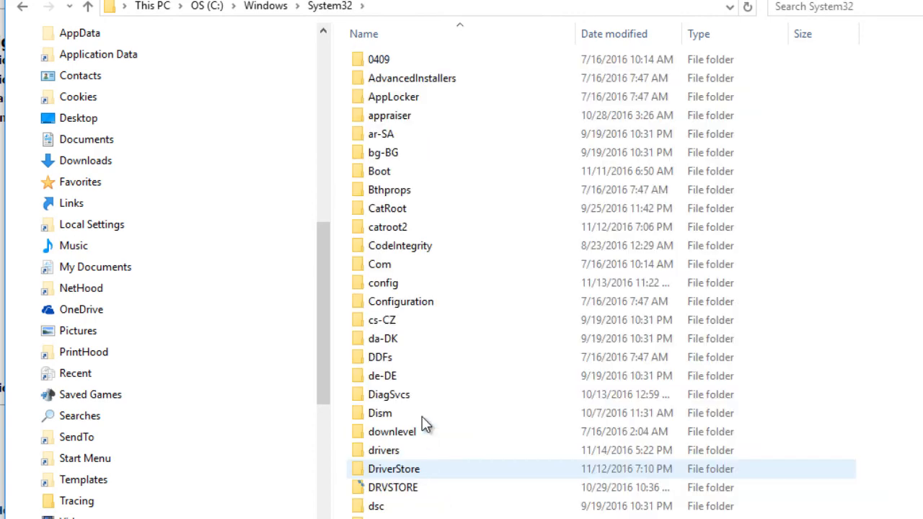
pyautogui.doubleClick(400, 452)
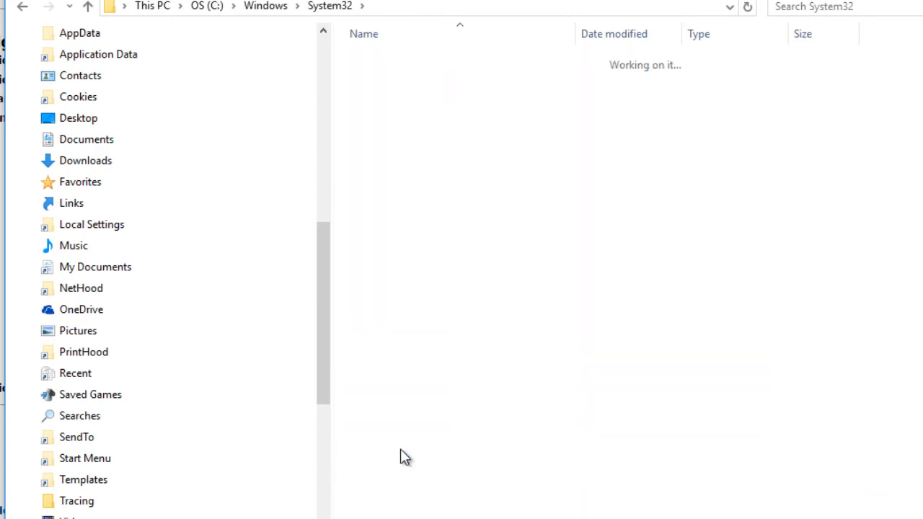
pyautogui.doubleClick(420, 79)
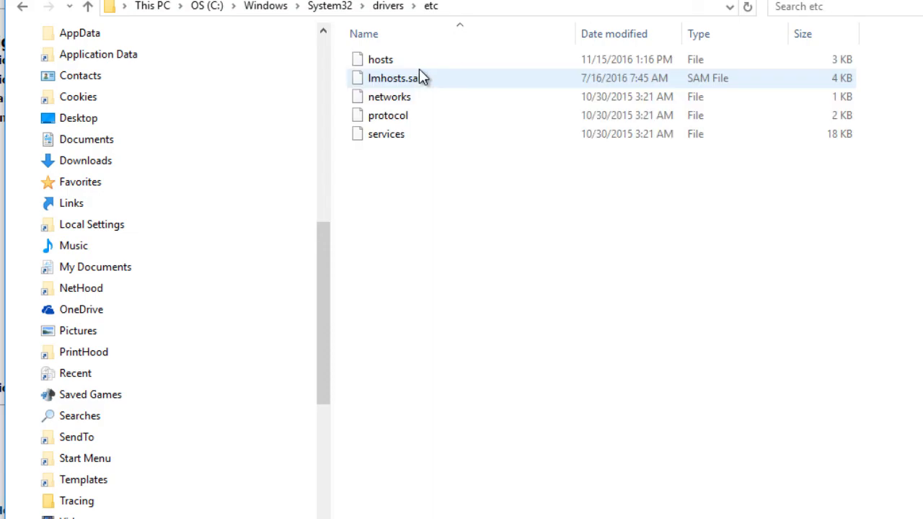
# Open the hosts file from the etc folder for editing in Notepad++.
pyautogui.click(424, 63)
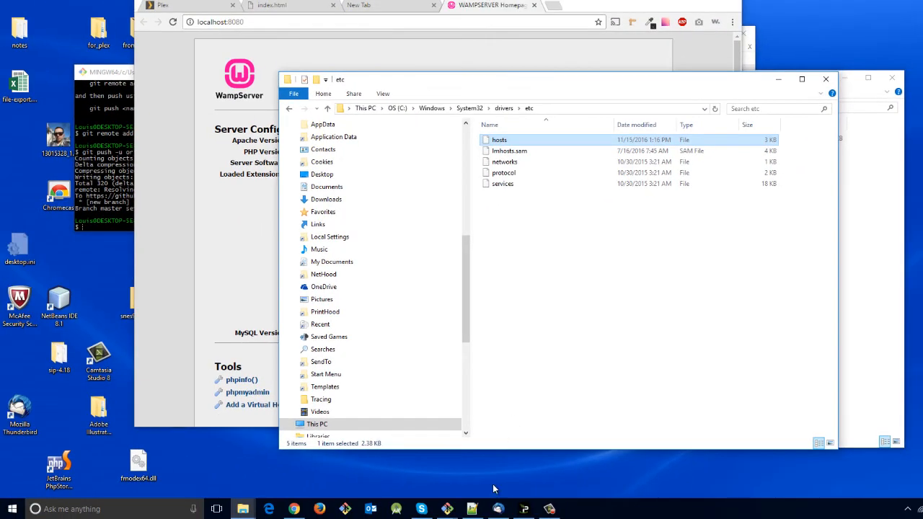
pyautogui.click(497, 509)
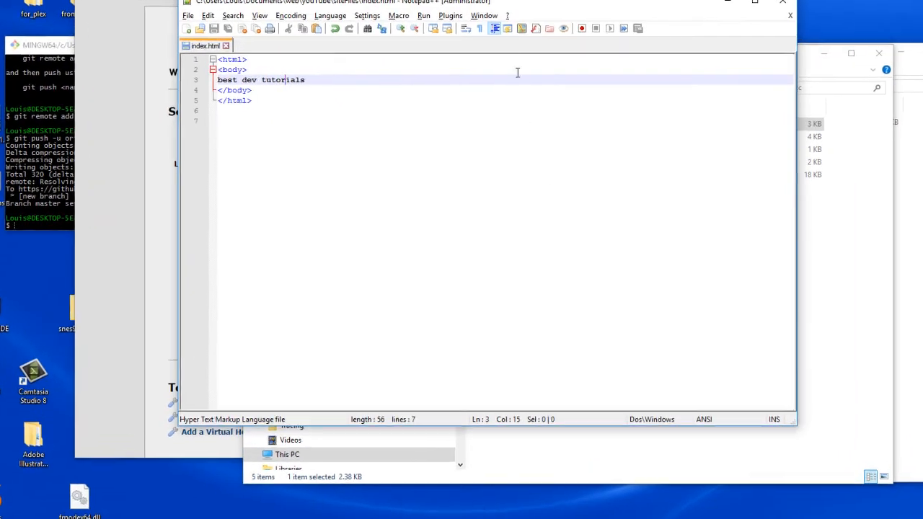
pyautogui.moveTo(520, 3); pyautogui.dragTo(465, 140)
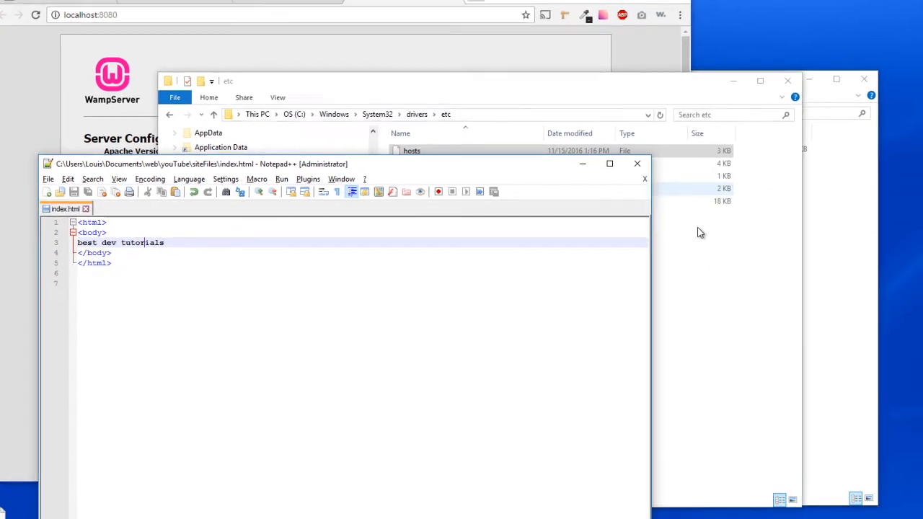
pyautogui.click(697, 232)
pyautogui.rightClick(433, 154)
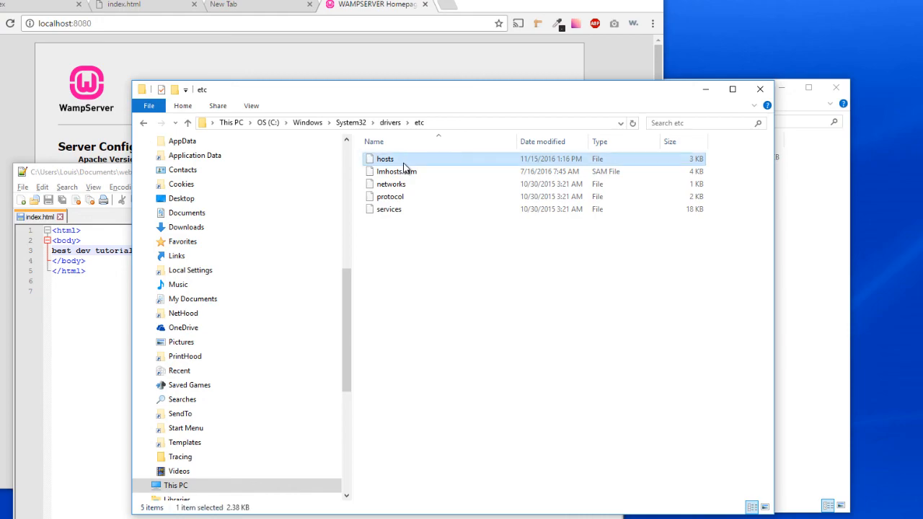
pyautogui.click(465, 211)
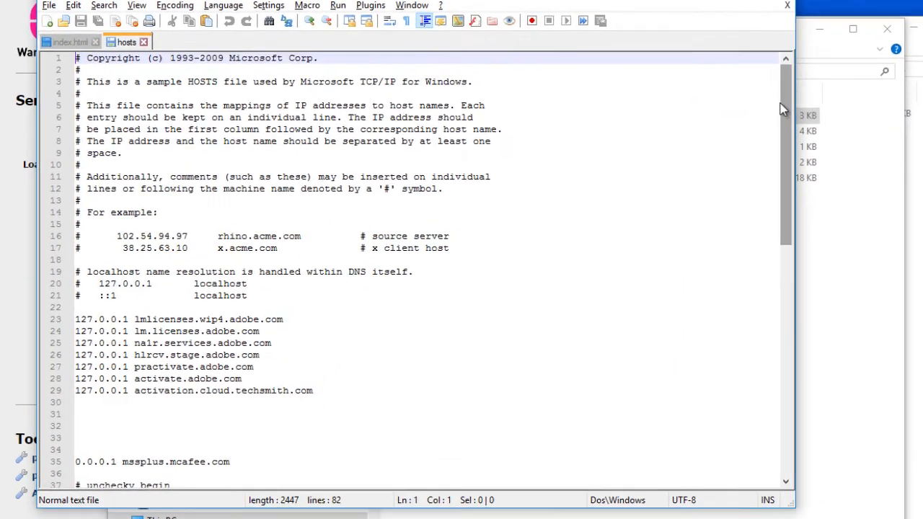
# Add a new line below the rockrawhide.local entry of the hosts file that maps 127.0.0.1 to bestdevtutorials.local.
pyautogui.scroll(-15, 641, 288)
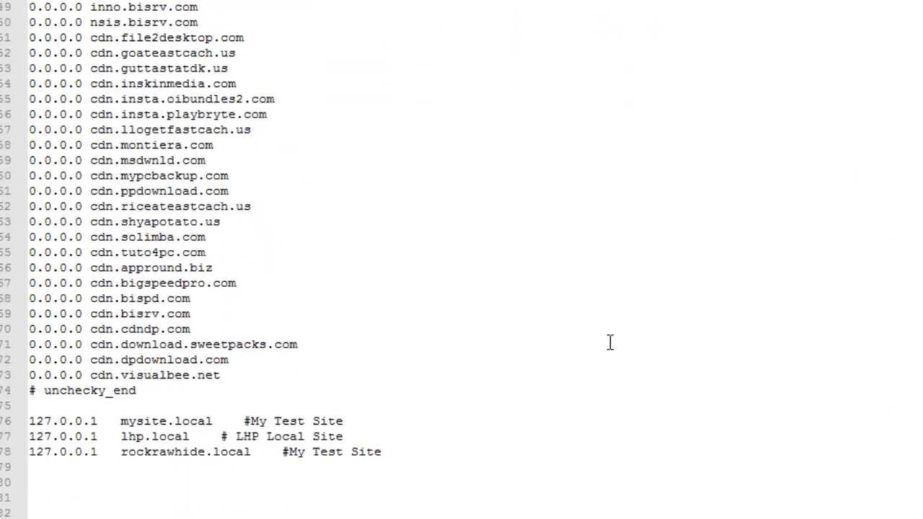
pyautogui.click(449, 441)
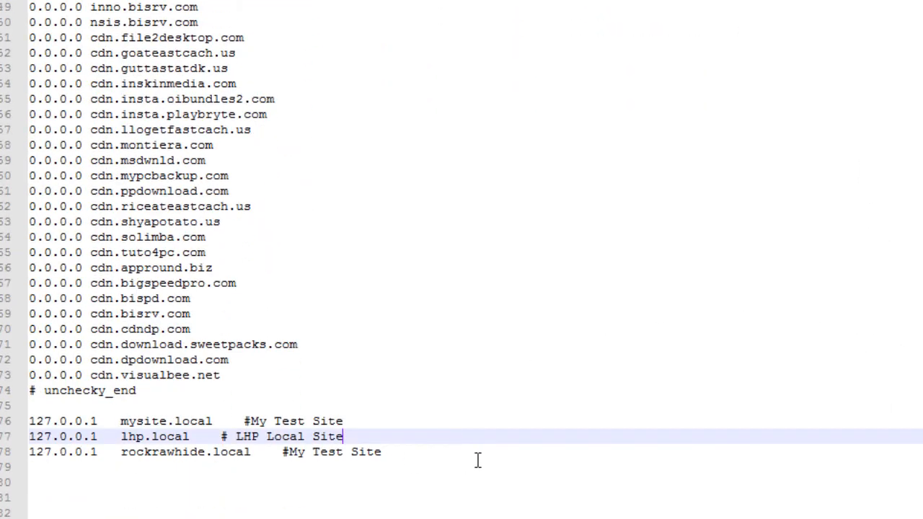
pyautogui.click(481, 455)
pyautogui.press('Return')
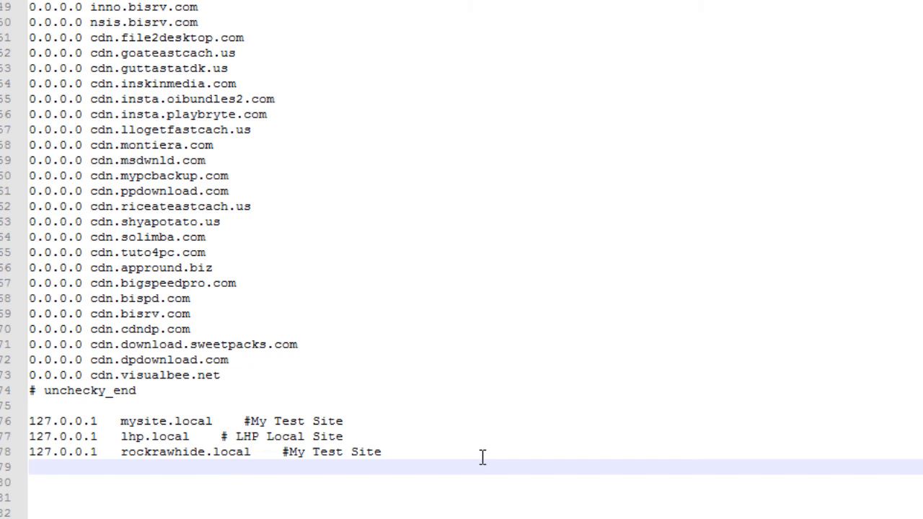
pyautogui.write('127')
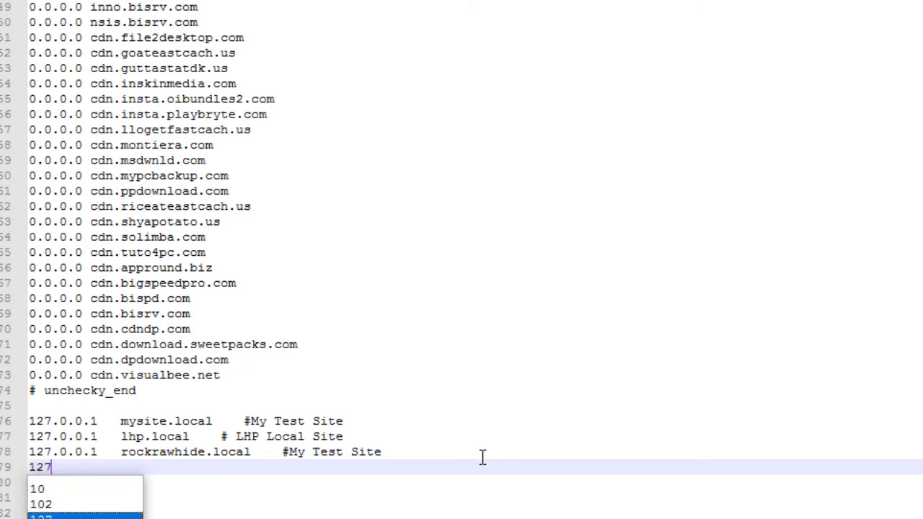
pyautogui.write('.0.0.')
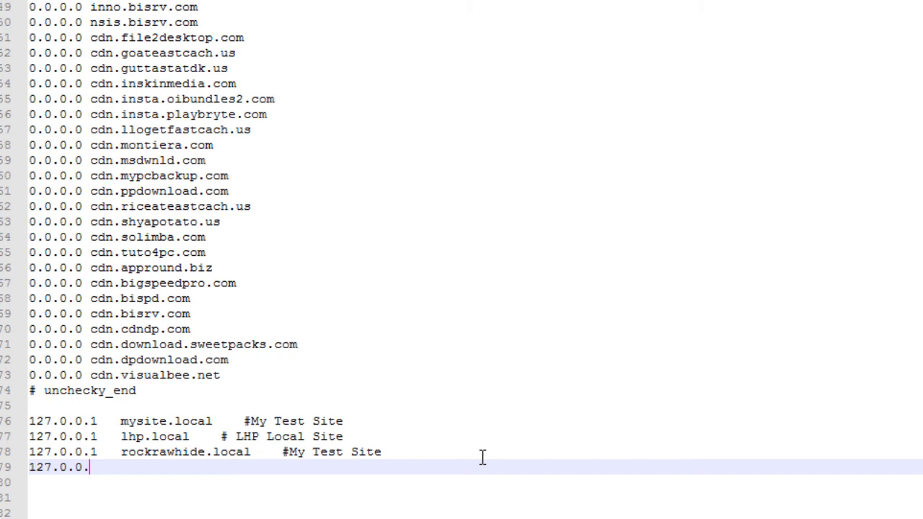
pyautogui.write('10')
pyautogui.write('b')
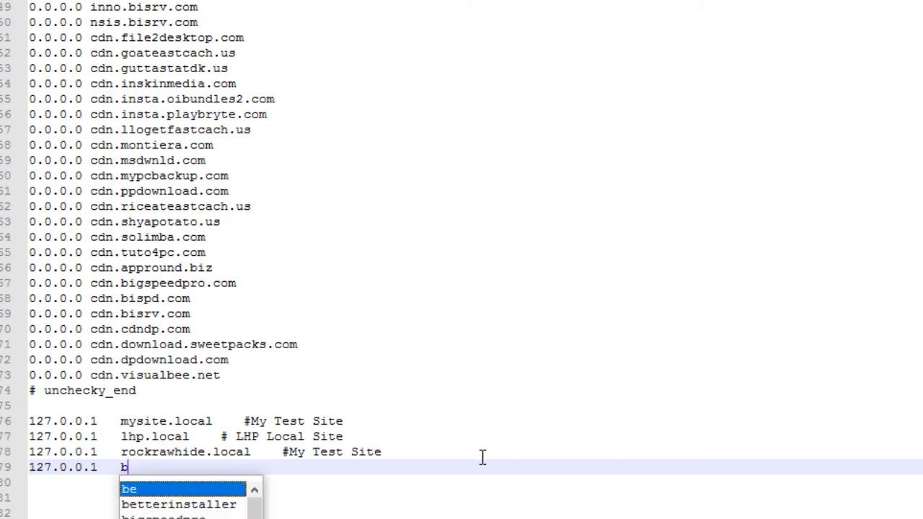
pyautogui.write('estdevtut')
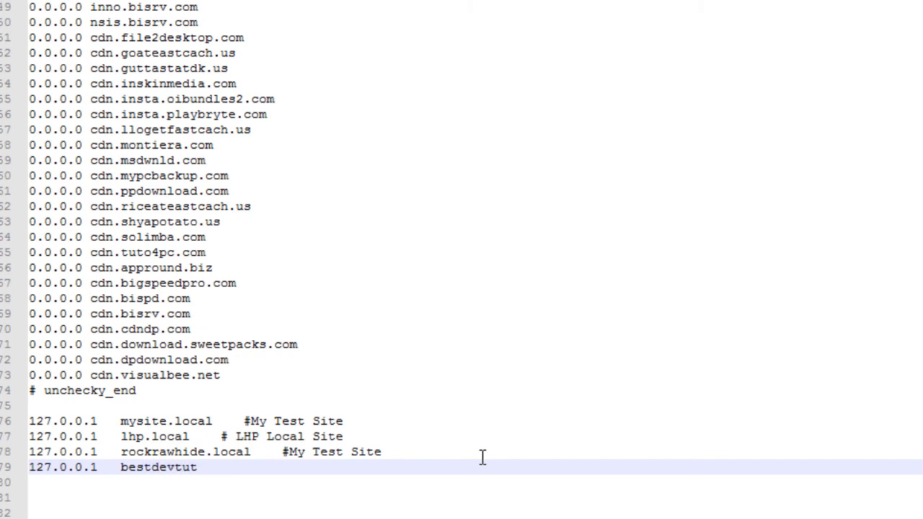
pyautogui.write('orials.local')
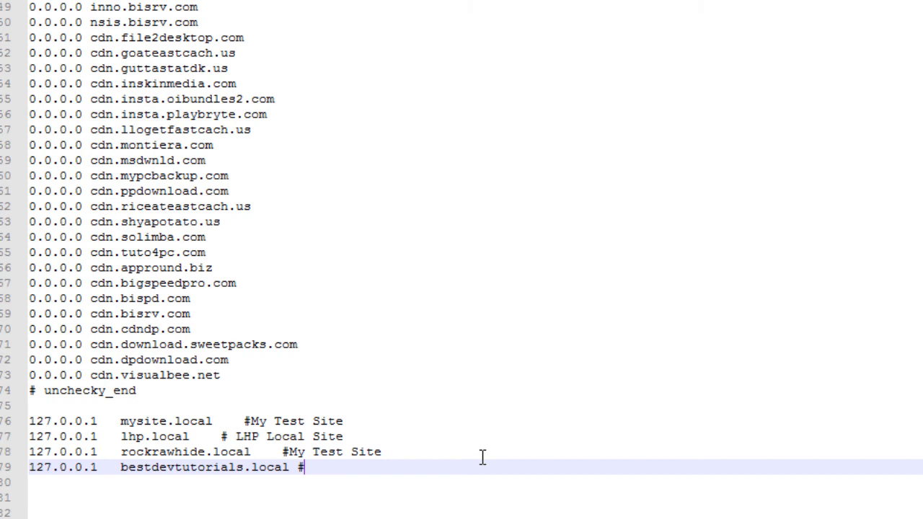
pyautogui.write(' #WHa')
# Add the comment #Whatevs at the end of the bestdevtutorials.local line.
pyautogui.press('BackSpace')
pyautogui.press('BackSpace')
pyautogui.write('hatevs')
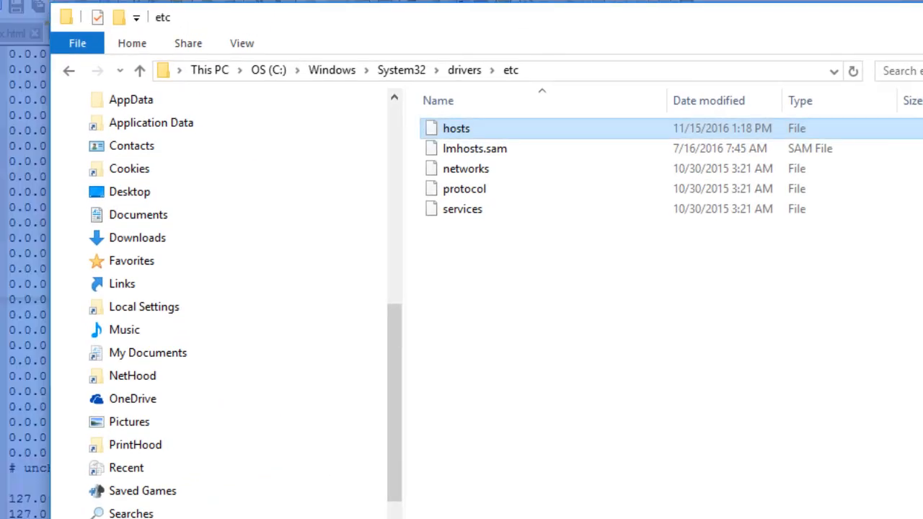
# Check the full path of the etc folder in File Explorer and go to C:\.
pyautogui.click(597, 69)
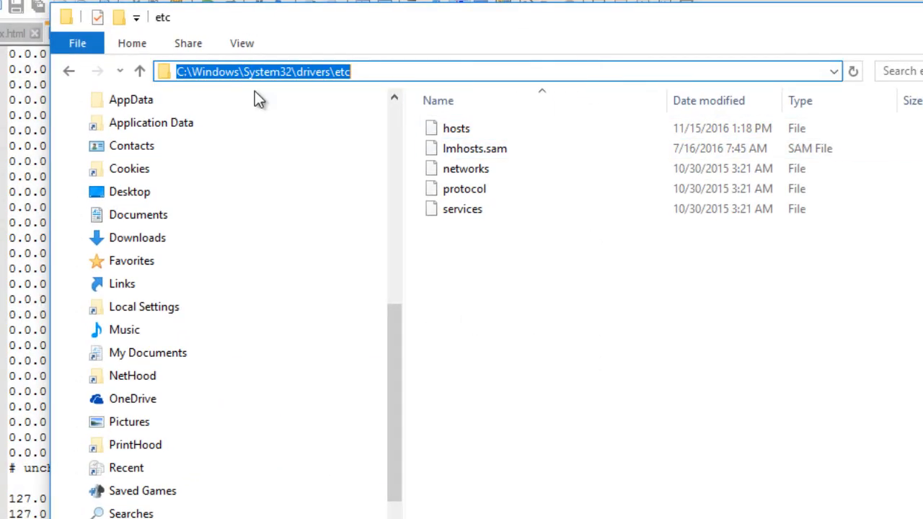
pyautogui.click(507, 265)
pyautogui.click(569, 70)
pyautogui.write('C:\\')
pyautogui.press('Return')
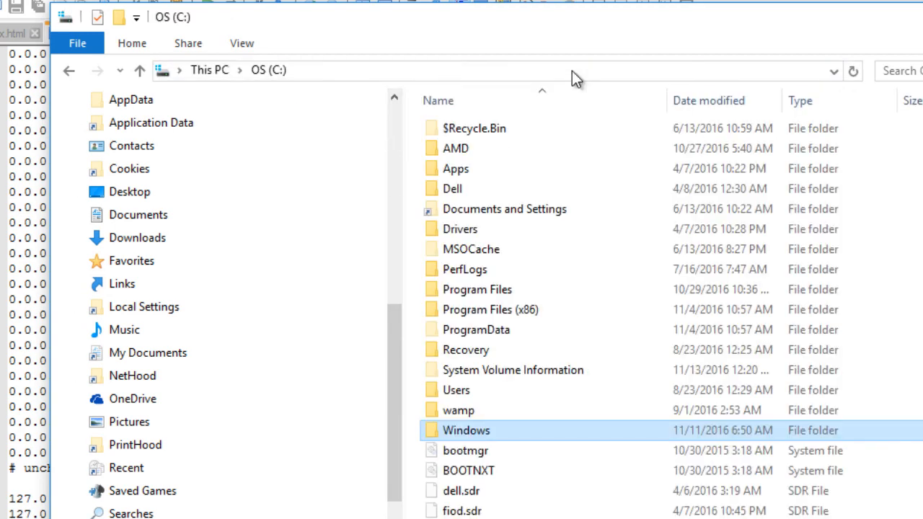
# Go to the folder wamp\bin\apache\apache2.4.18\conf and select the httpd.conf file.
pyautogui.doubleClick(479, 410)
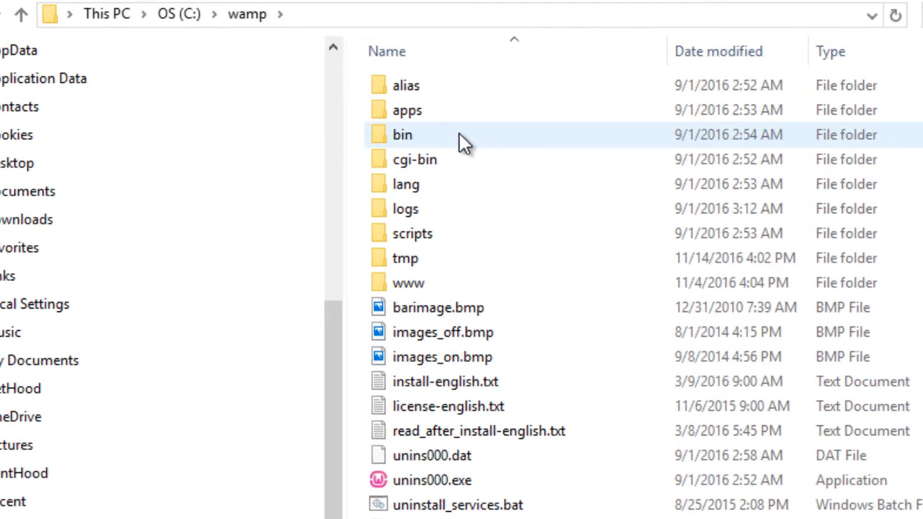
pyautogui.doubleClick(459, 135)
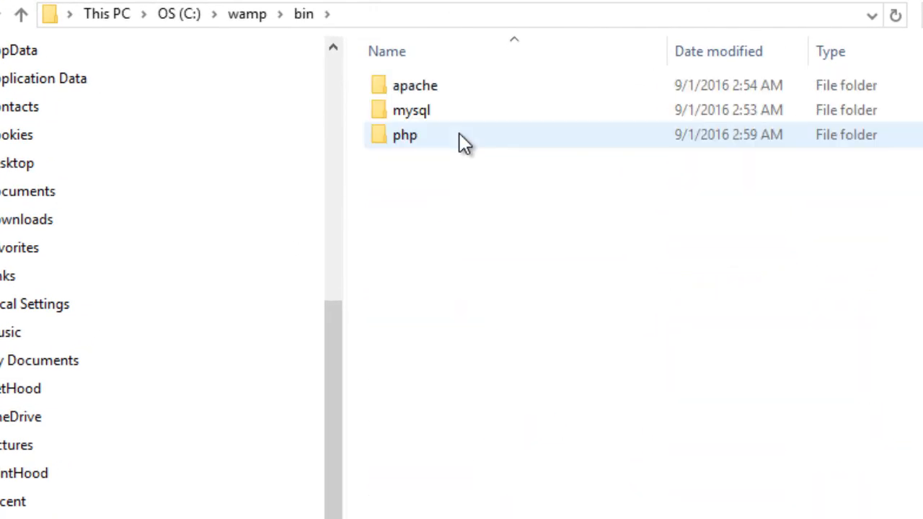
pyautogui.doubleClick(451, 92)
pyautogui.doubleClick(451, 93)
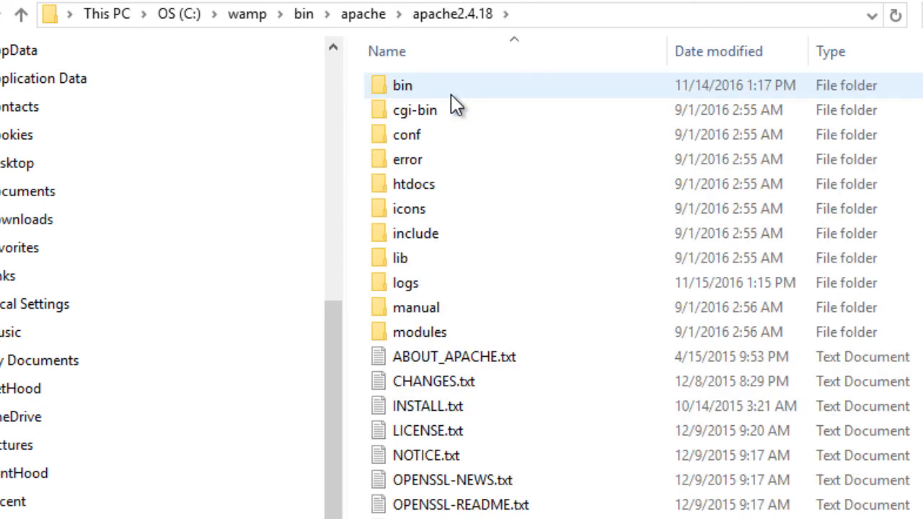
pyautogui.doubleClick(476, 137)
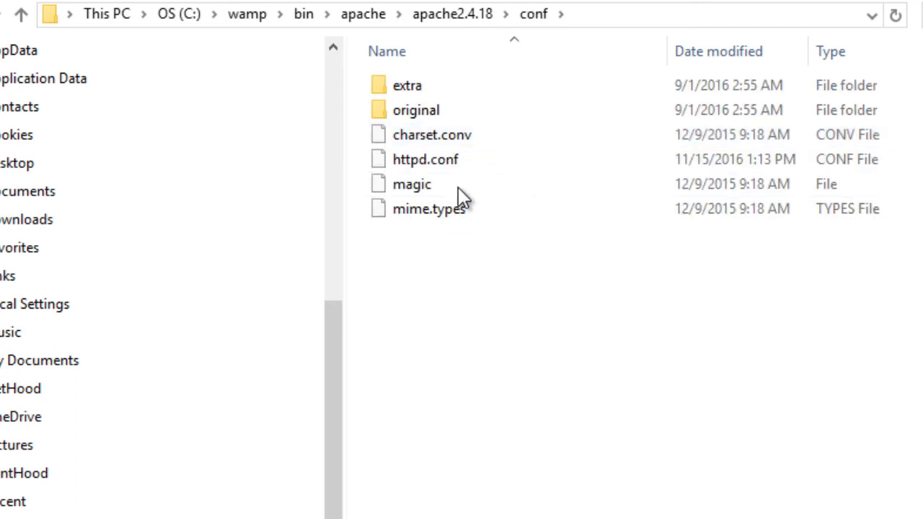
pyautogui.click(455, 156)
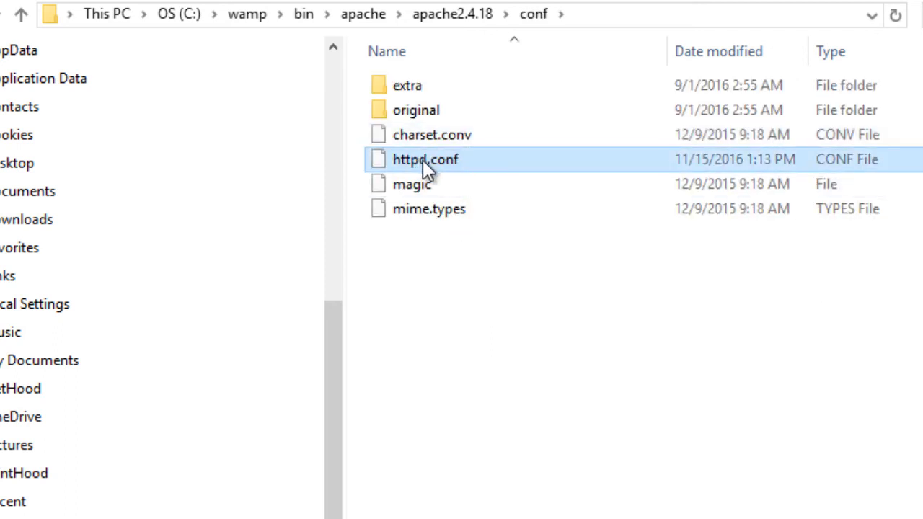
# Open httpd.conf in Notepad++ and search it for the "virtual hosts" section.
pyautogui.rightClick(437, 162)
pyautogui.click(555, 260)
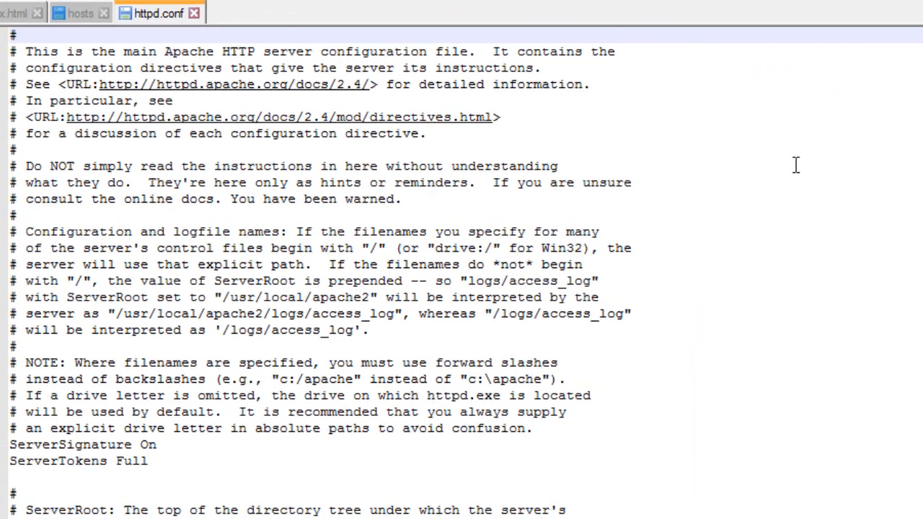
pyautogui.click(796, 165)
pyautogui.hotkey('ctrl', 'f')
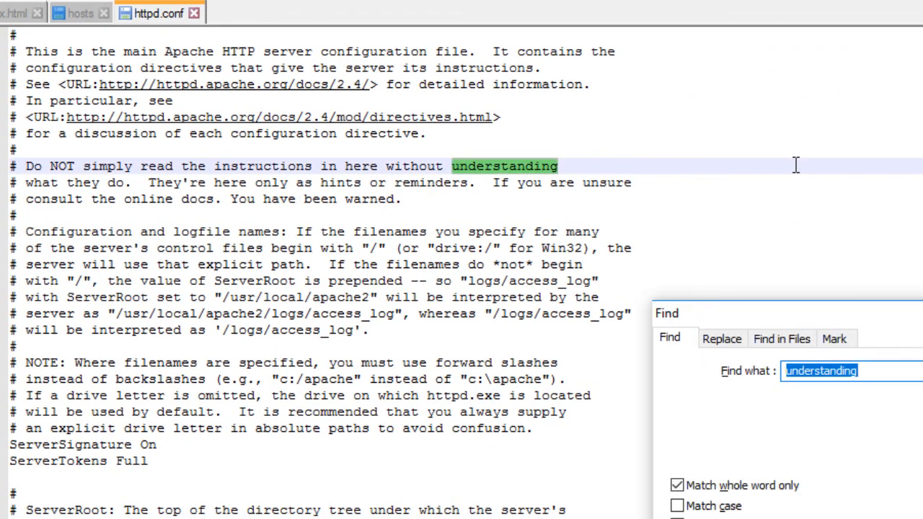
pyautogui.write('vi')
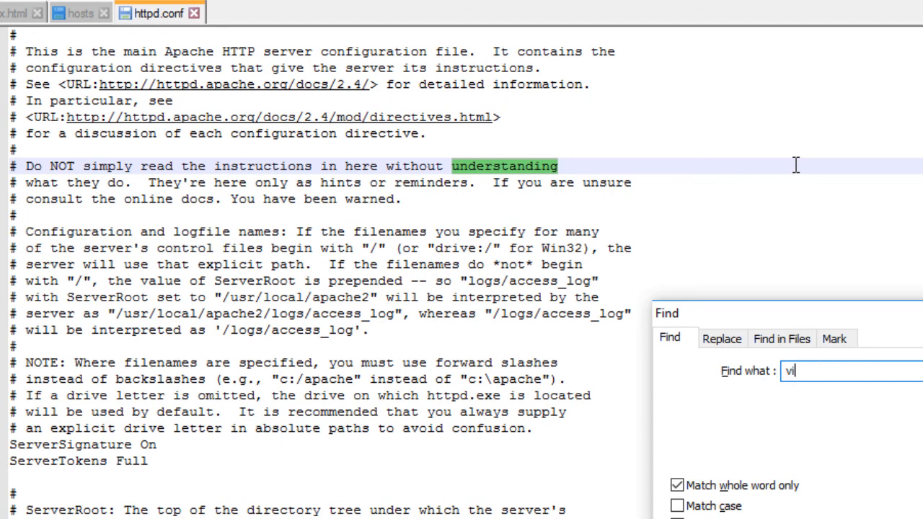
pyautogui.write('rtiau')
pyautogui.press('BackSpace')
pyautogui.press('BackSpace')
pyautogui.write('ual')
pyautogui.press('Return')
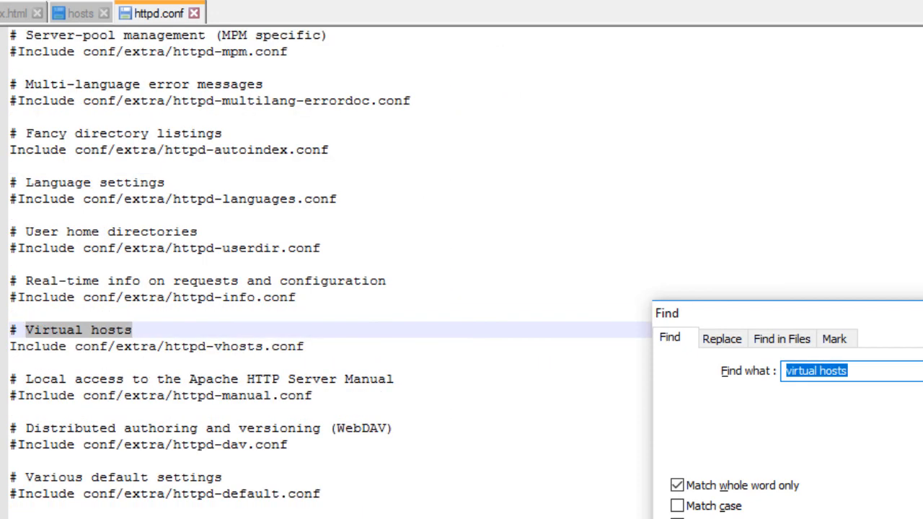
pyautogui.click(908, 313)
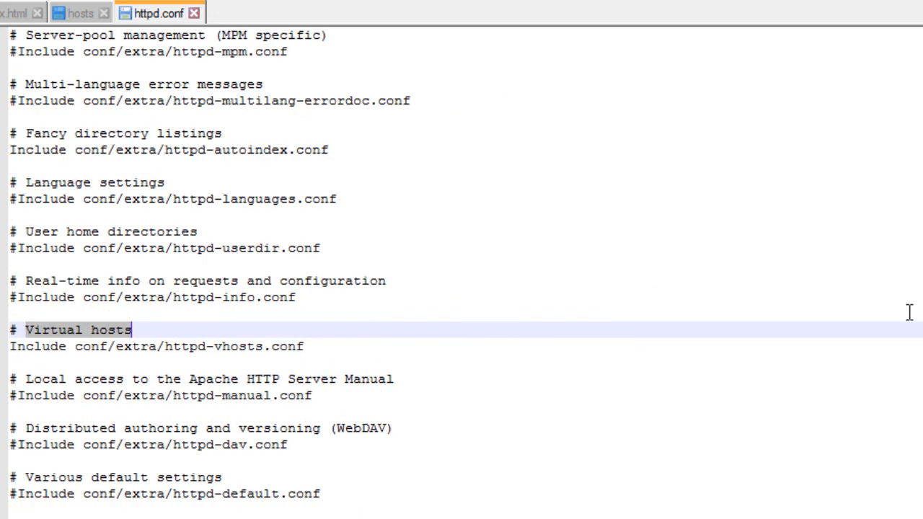
# Comment out the Include conf/extra/httpd-vhosts.conf line under the Virtual hosts heading with a # sign.
pyautogui.click(19, 347)
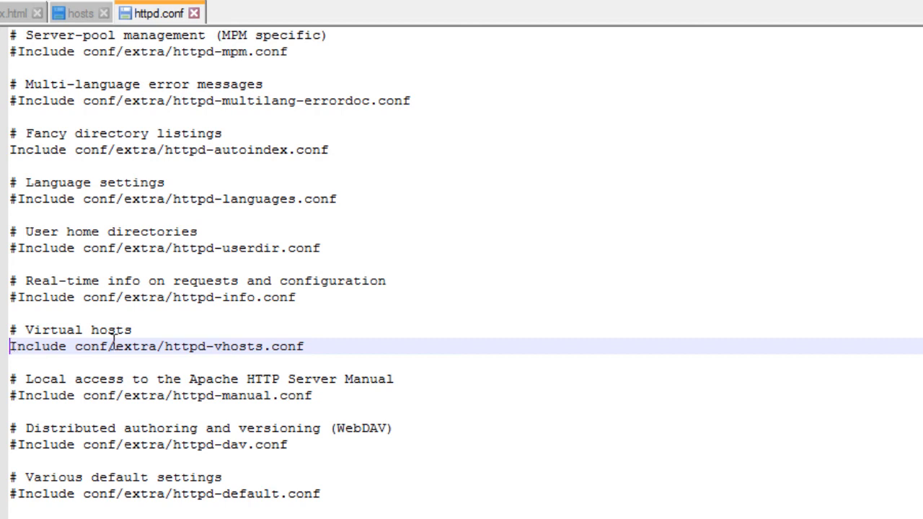
pyautogui.write('#')
pyautogui.click(166, 329)
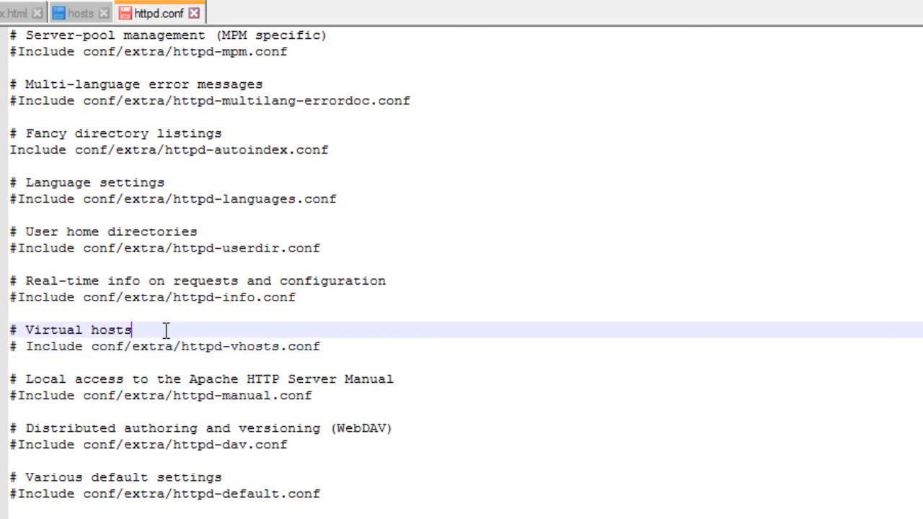
# Uncomment the Include conf/extra/httpd-vhosts.conf line under Virtual hosts and save httpd.conf.
pyautogui.moveTo(26, 347); pyautogui.dragTo(9, 347)
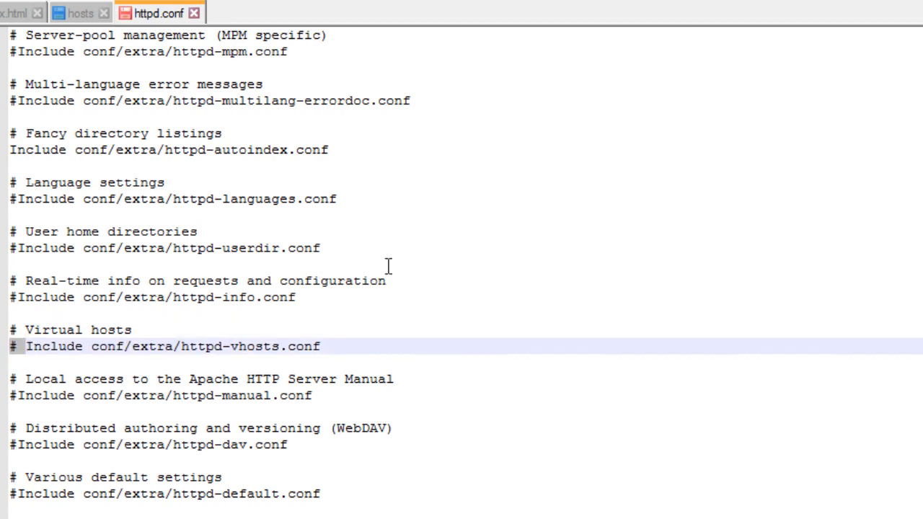
pyautogui.press('Delete')
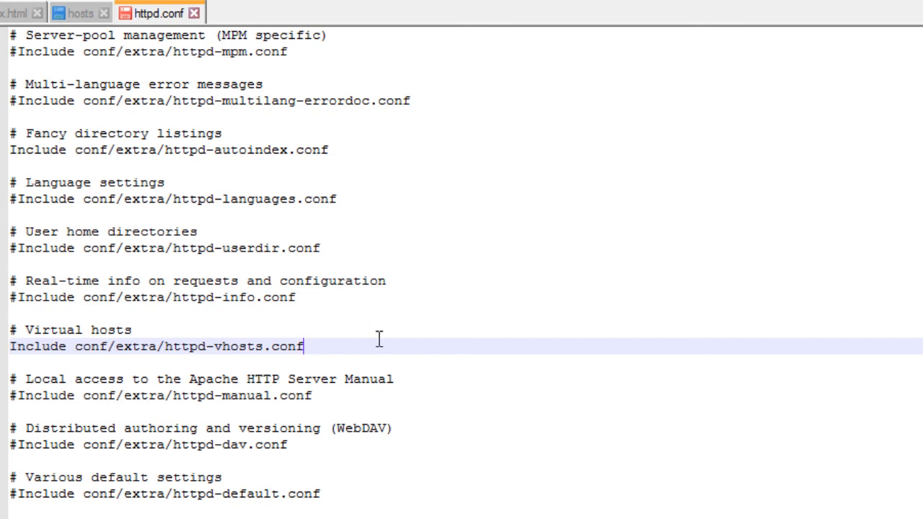
pyautogui.hotkey('ctrl', 's')
# Go to the extra folder inside Apache's conf folder in File Explorer and open httpd-vhosts.conf in Notepad++.
pyautogui.click(76, 347)
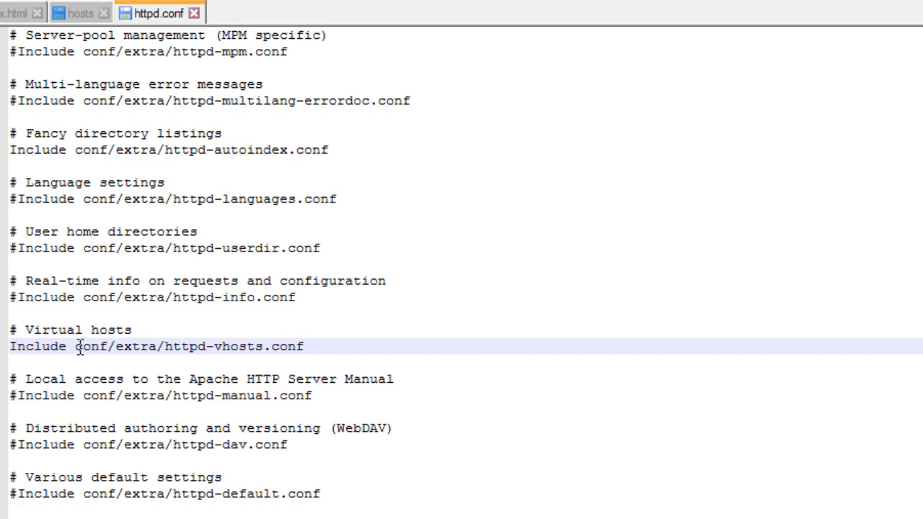
pyautogui.moveTo(124, 347); pyautogui.dragTo(174, 342)
pyautogui.click(190, 345)
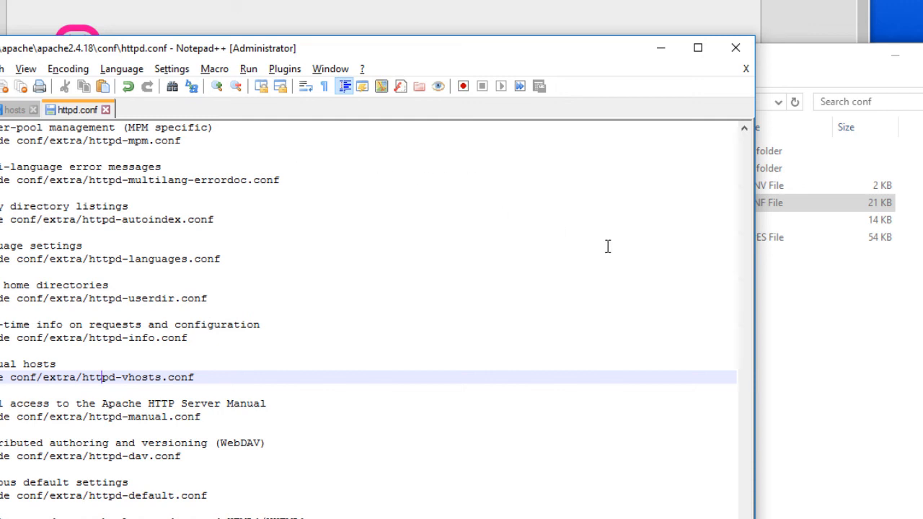
pyautogui.click(818, 344)
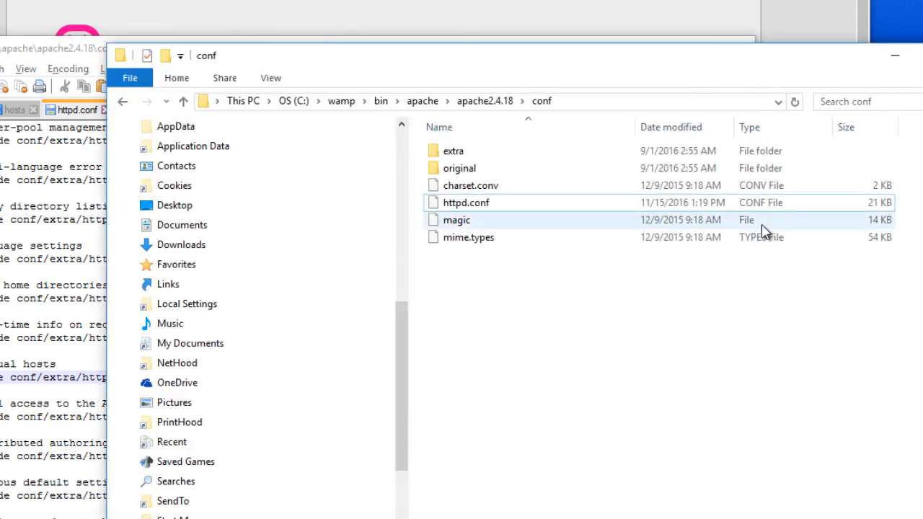
pyautogui.doubleClick(569, 150)
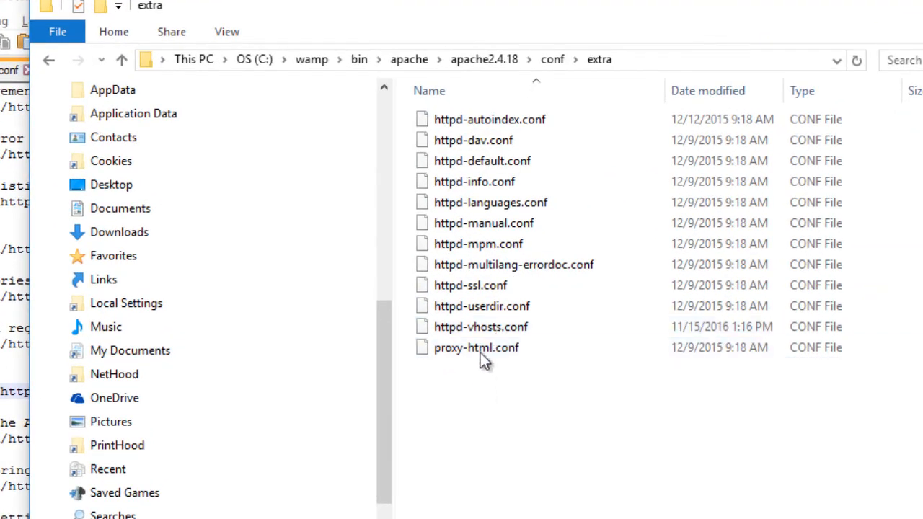
pyautogui.click(489, 326)
pyautogui.rightClick(494, 327)
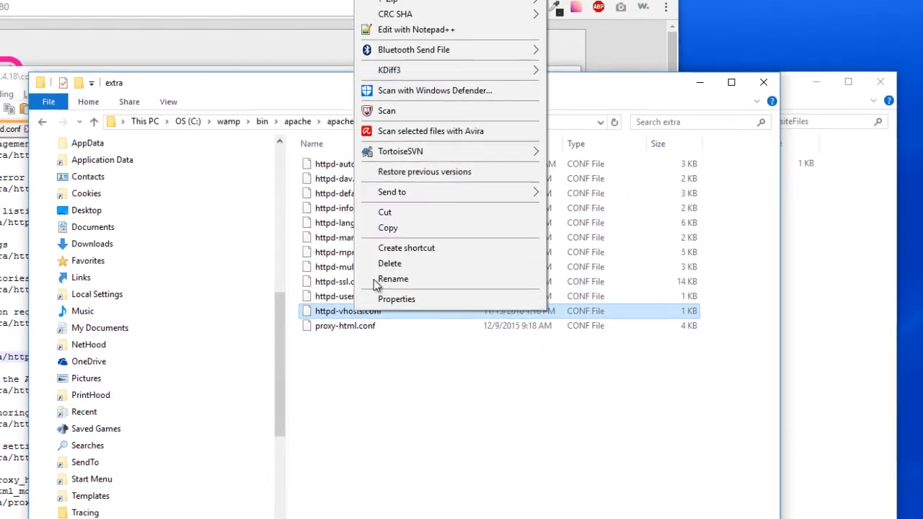
pyautogui.click(410, 33)
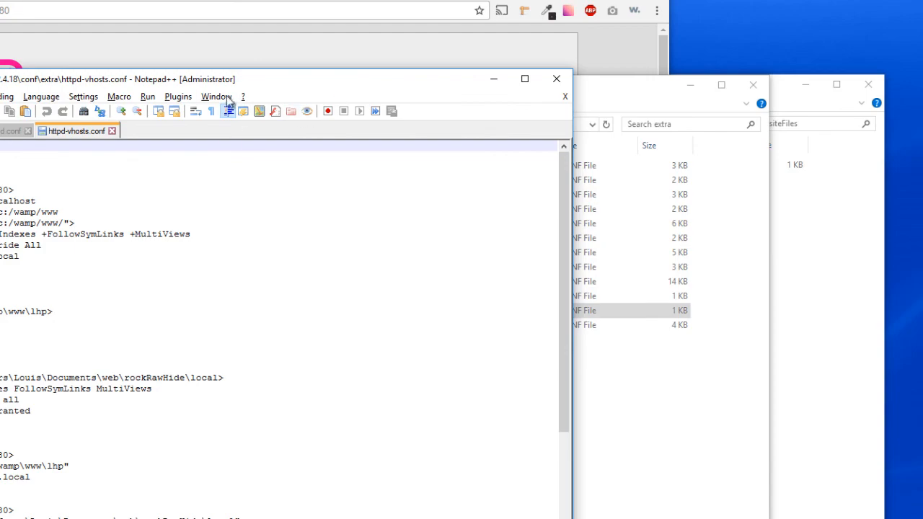
pyautogui.moveTo(240, 82); pyautogui.dragTo(381, 24)
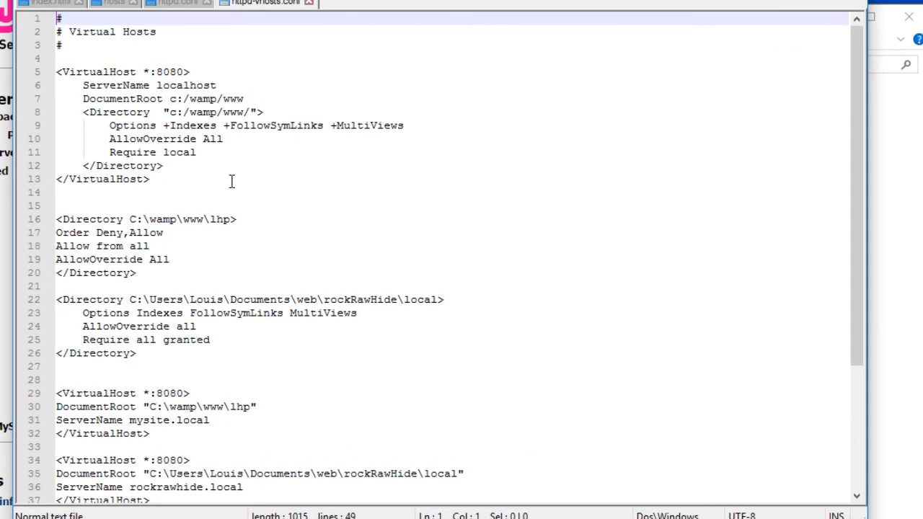
# Copy the localhost VirtualHost block and paste it below the lhp.local block at the end of httpd-vhosts.conf.
pyautogui.scroll(-4, 196, 241)
pyautogui.scroll(4, 440, 259)
pyautogui.click(187, 180)
pyautogui.moveTo(222, 181); pyautogui.dragTo(56, 72)
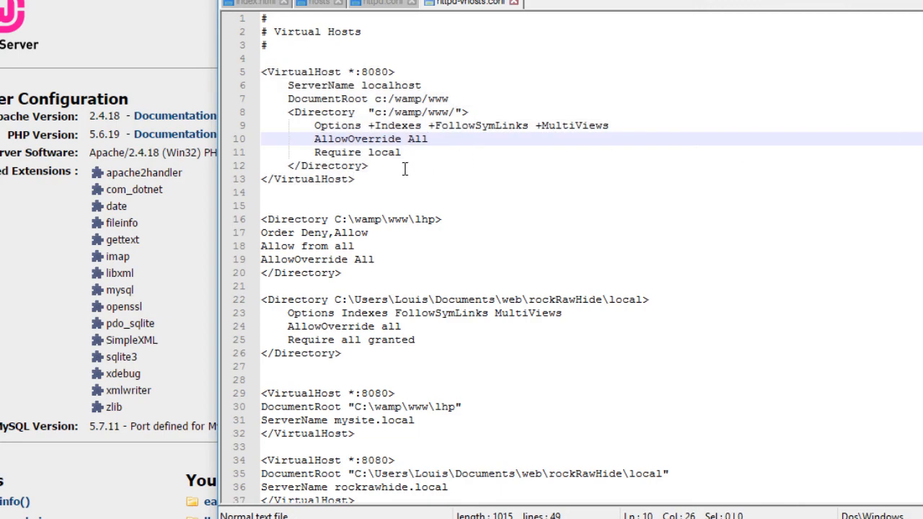
pyautogui.click(381, 178)
pyautogui.moveTo(382, 178); pyautogui.dragTo(254, 75)
pyautogui.hotkey('ctrl', 'c')
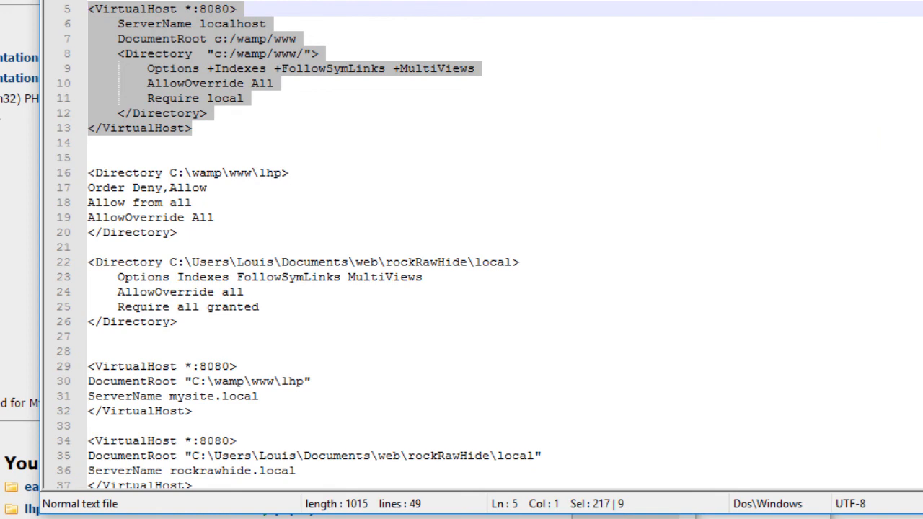
pyautogui.scroll(-4, 490, 245)
pyautogui.click(425, 458)
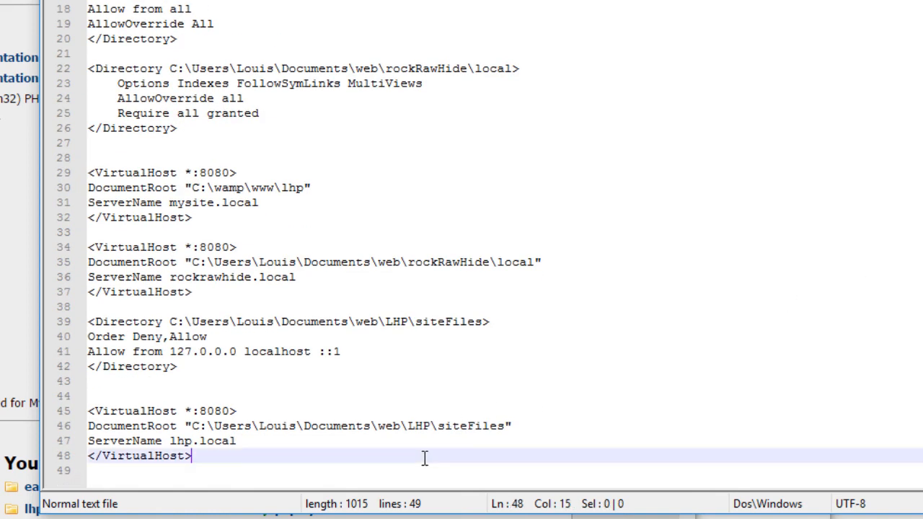
pyautogui.press('Return')
pyautogui.press('Return')
pyautogui.hotkey('ctrl', 'v')
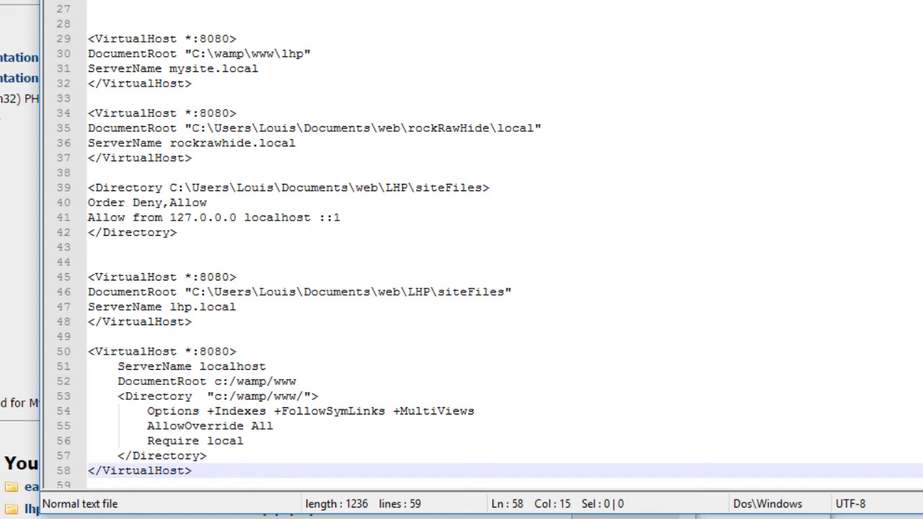
# Set the ServerName of the pasted VirtualHost block to bestdevtutorials.local, taking the name from the hosts file.
pyautogui.click(144, 0)
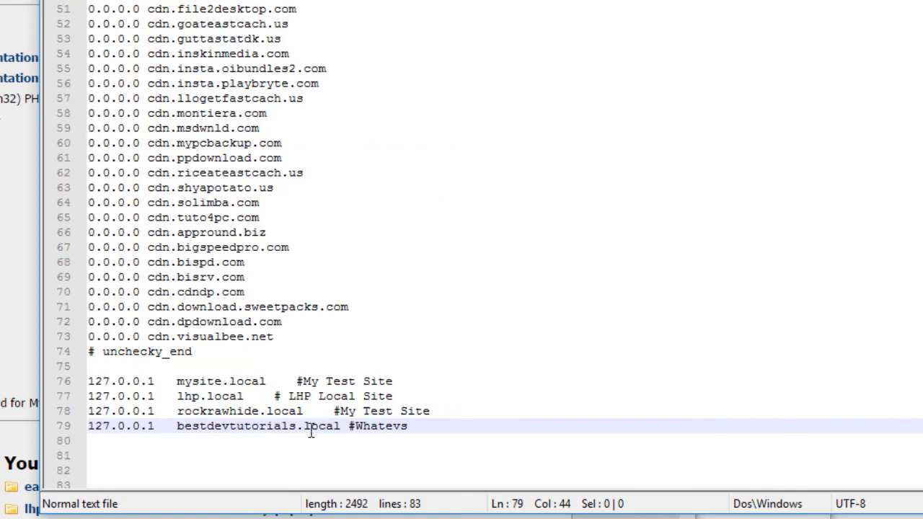
pyautogui.moveTo(342, 427); pyautogui.dragTo(178, 427)
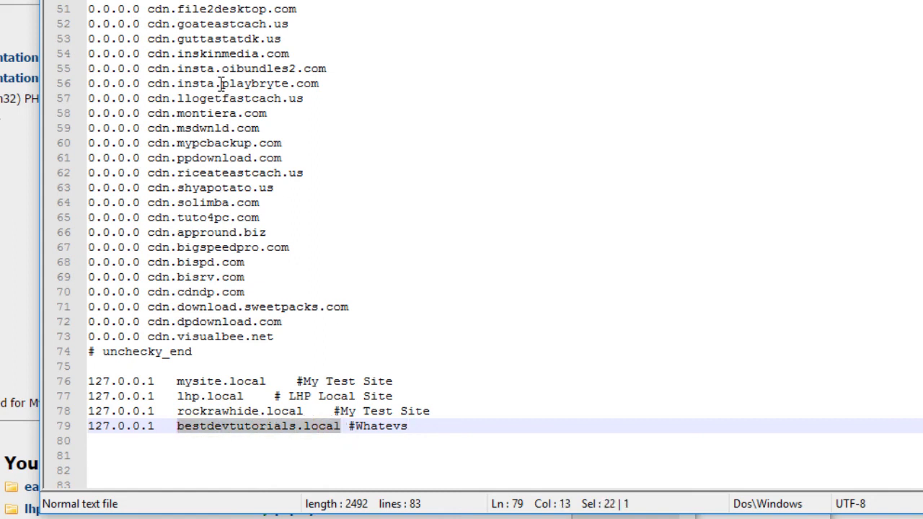
pyautogui.click(238, 0)
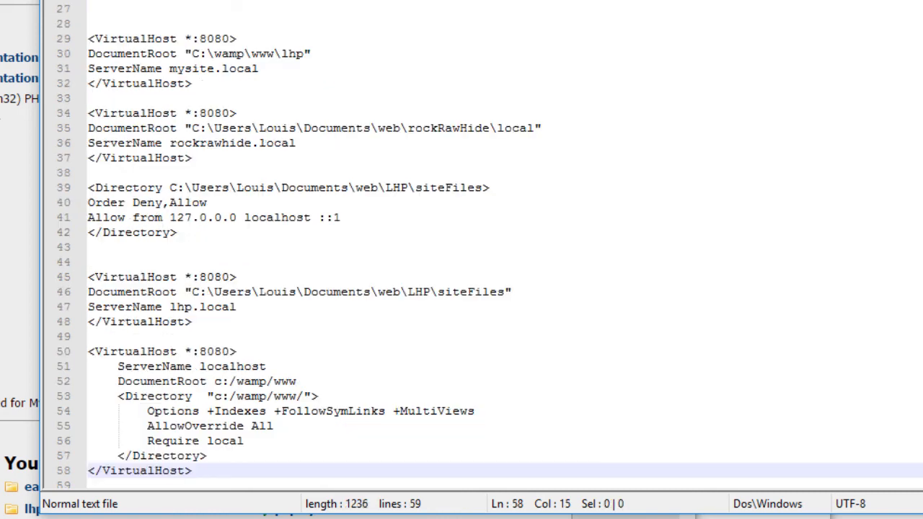
pyautogui.moveTo(266, 366); pyautogui.dragTo(202, 366)
pyautogui.write('bestdevtutorials.local')
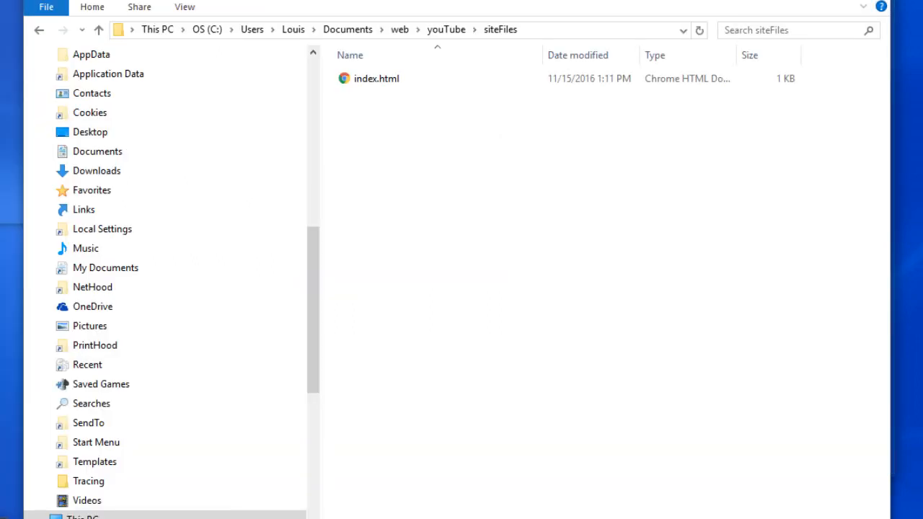
# Copy the full path of the youTube\siteFiles folder from File Explorer and set it as the DocumentRoot of the bestdevtutorials.local block.
pyautogui.click(404, 517)
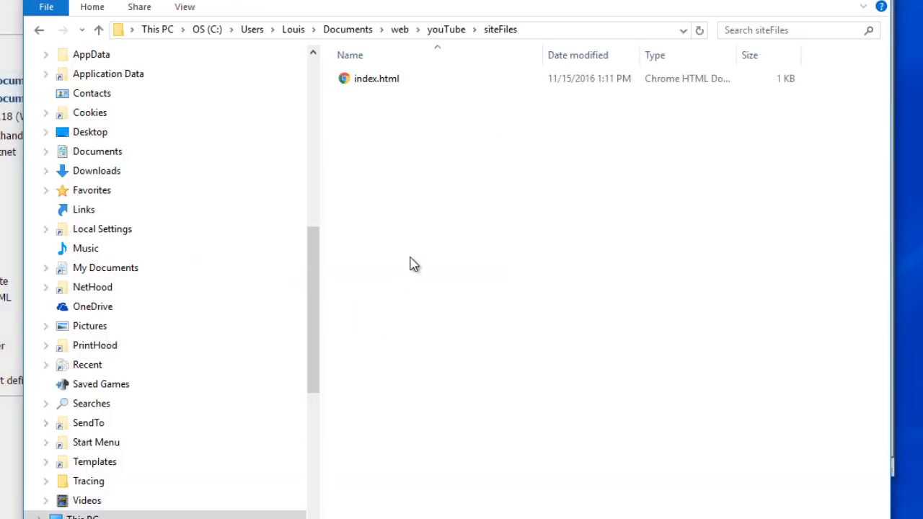
pyautogui.click(564, 32)
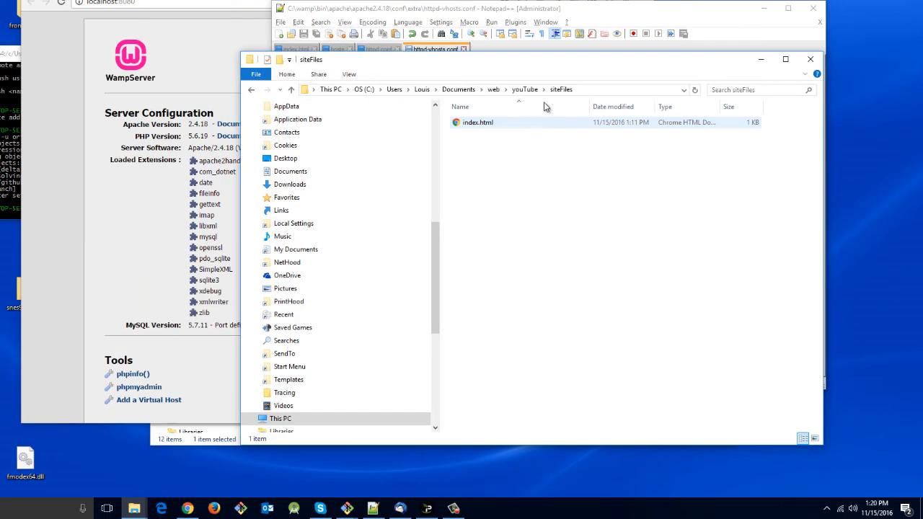
pyautogui.click(598, 90)
pyautogui.hotkey('ctrl', 'c')
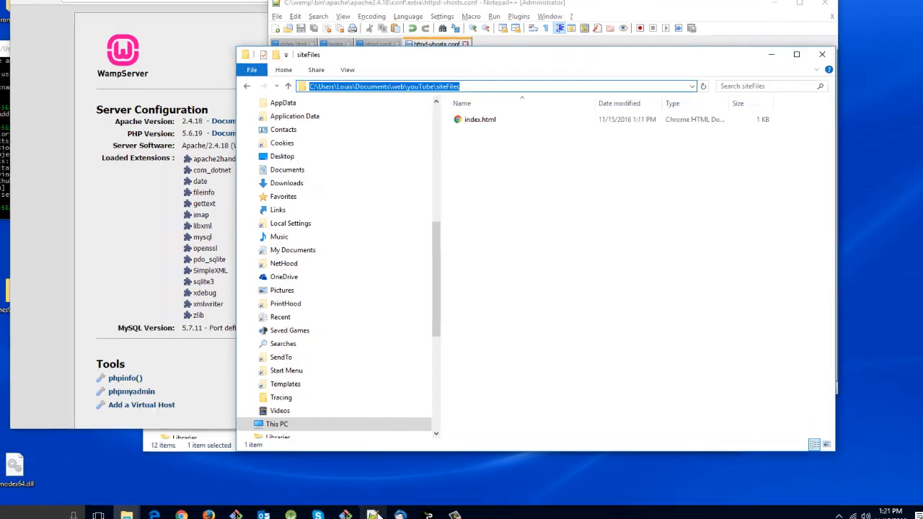
pyautogui.click(372, 515)
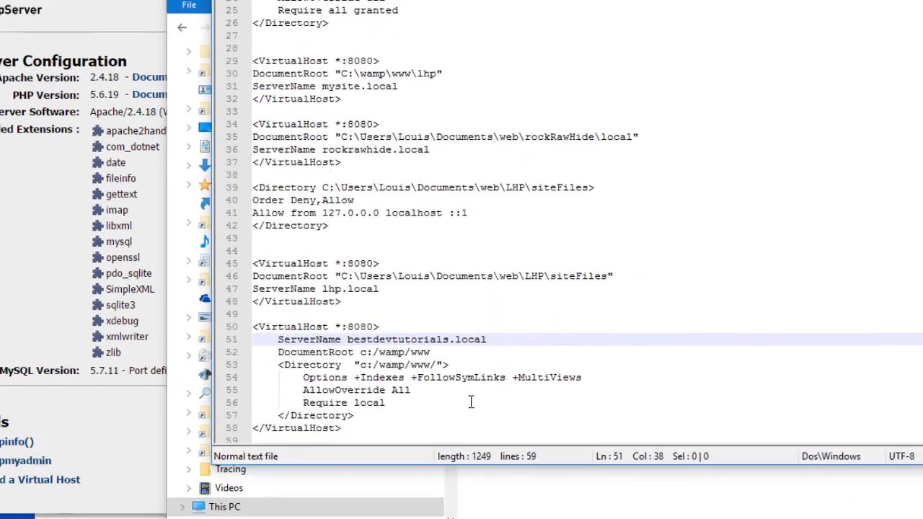
pyautogui.moveTo(424, 316); pyautogui.dragTo(407, 316)
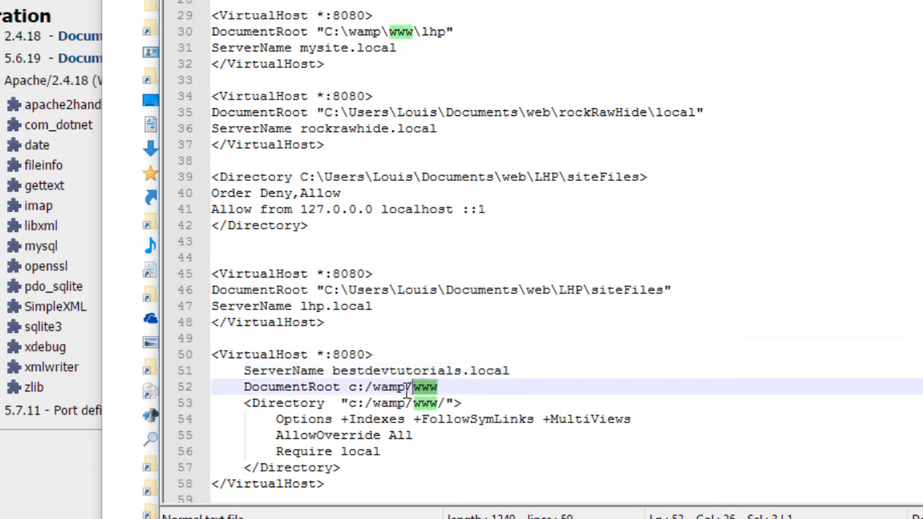
pyautogui.moveTo(408, 390); pyautogui.dragTo(349, 387)
pyautogui.hotkey('ctrl', 'v')
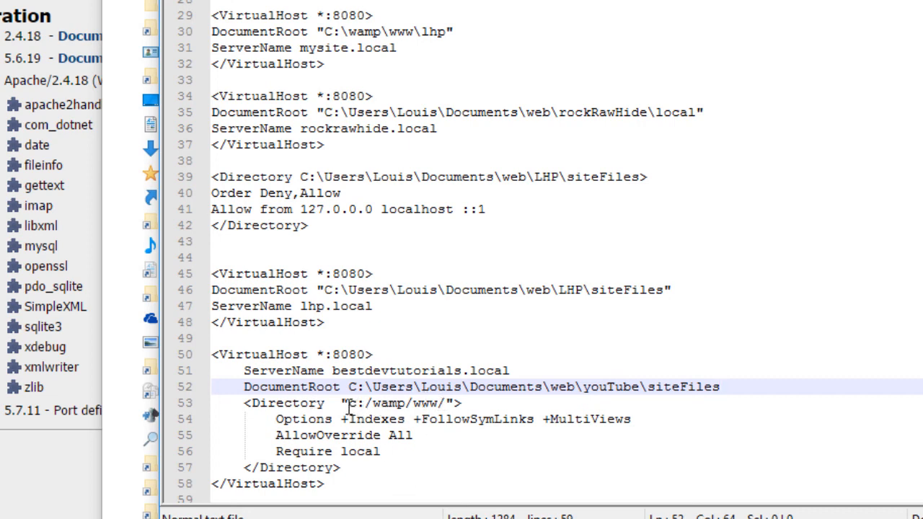
# Replace c:/wamp/www in the bestdevtutorials.local block's Directory tag with the youTube\siteFiles folder path, keeping the trailing slash.
pyautogui.moveTo(349, 403); pyautogui.dragTo(437, 404)
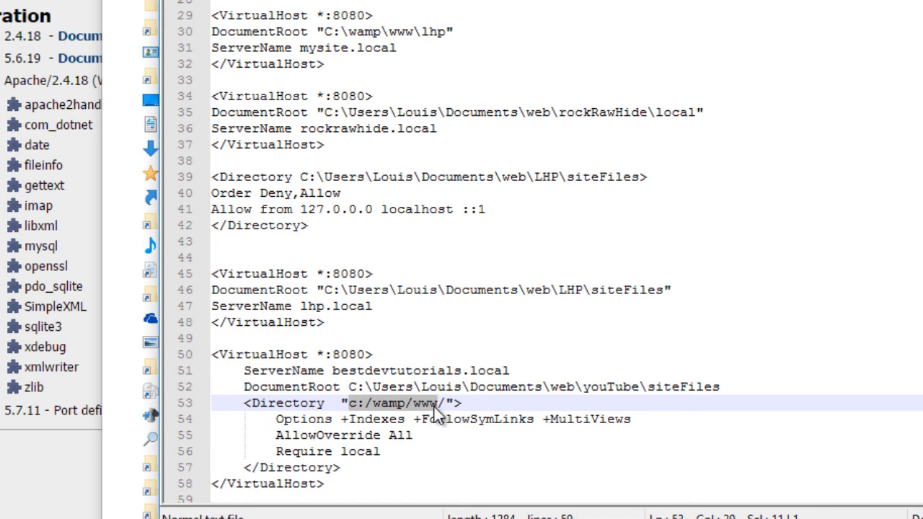
pyautogui.hotkey('ctrl', 'v')
pyautogui.click(447, 432)
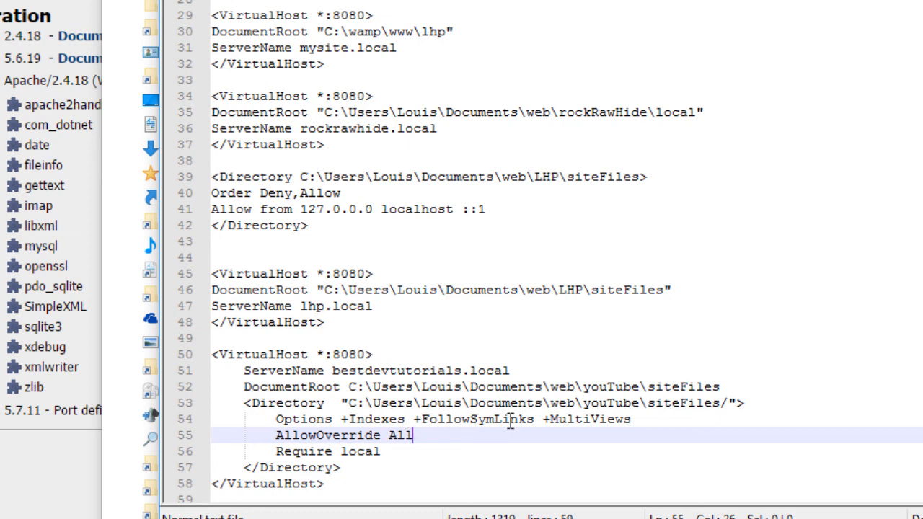
# Try a minus sign before MultiViews in the bestdevtutorials.local block's Options line, then restore the plus sign.
pyautogui.moveTo(551, 419); pyautogui.dragTo(643, 422)
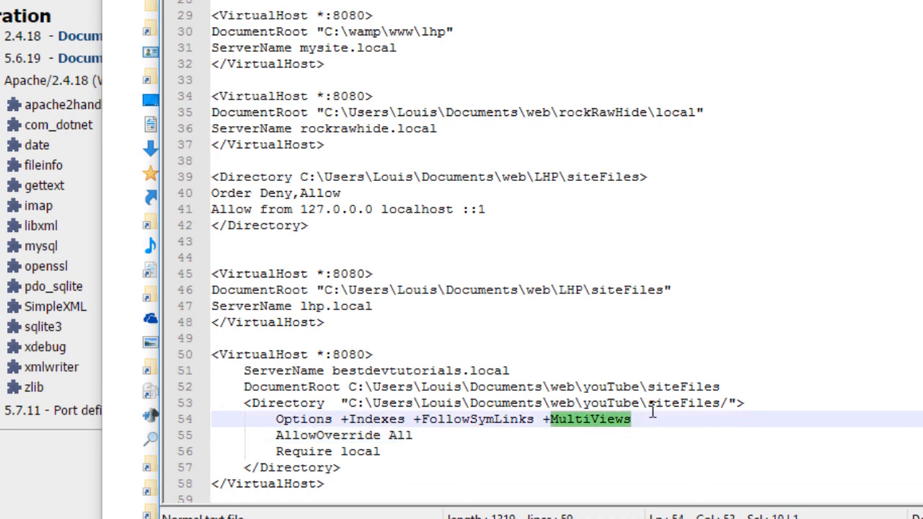
pyautogui.click(653, 410)
pyautogui.click(653, 420)
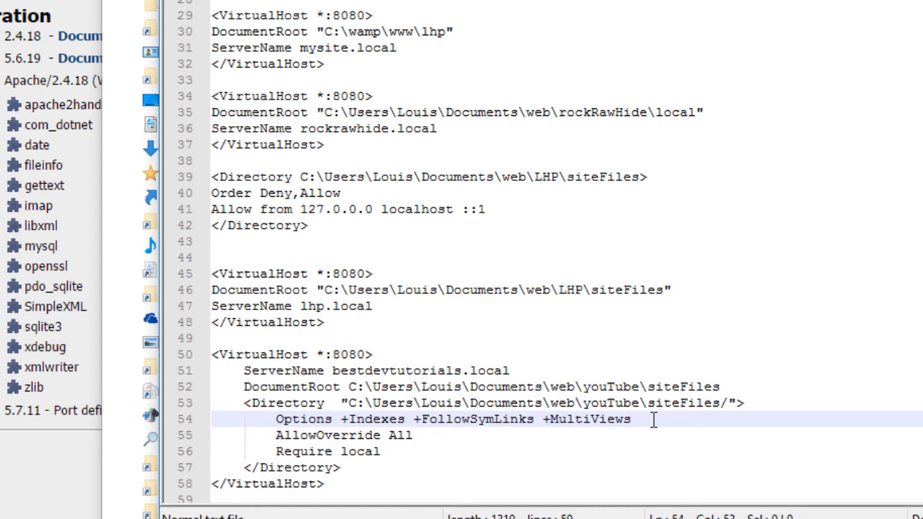
pyautogui.click(550, 419)
pyautogui.press('BackSpace')
pyautogui.write('-')
pyautogui.press('BackSpace')
pyautogui.write('+')
pyautogui.click(599, 431)
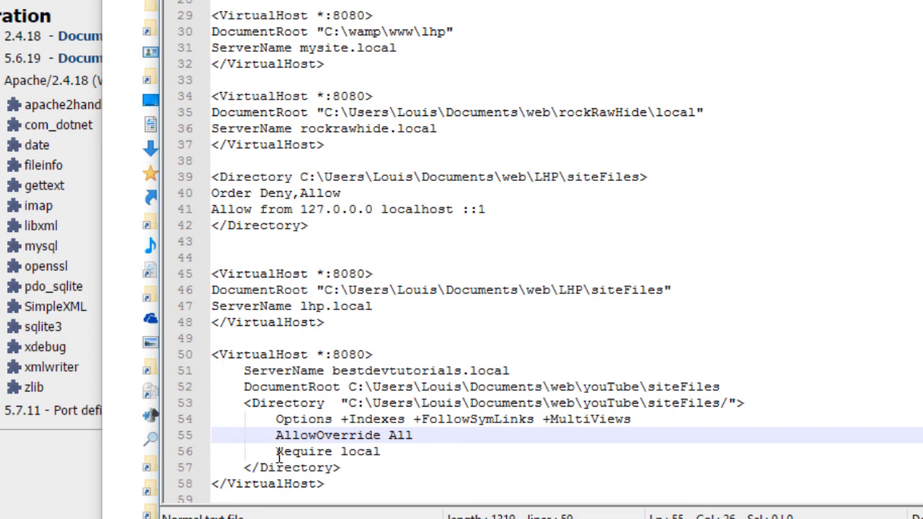
pyautogui.moveTo(279, 456); pyautogui.dragTo(383, 457)
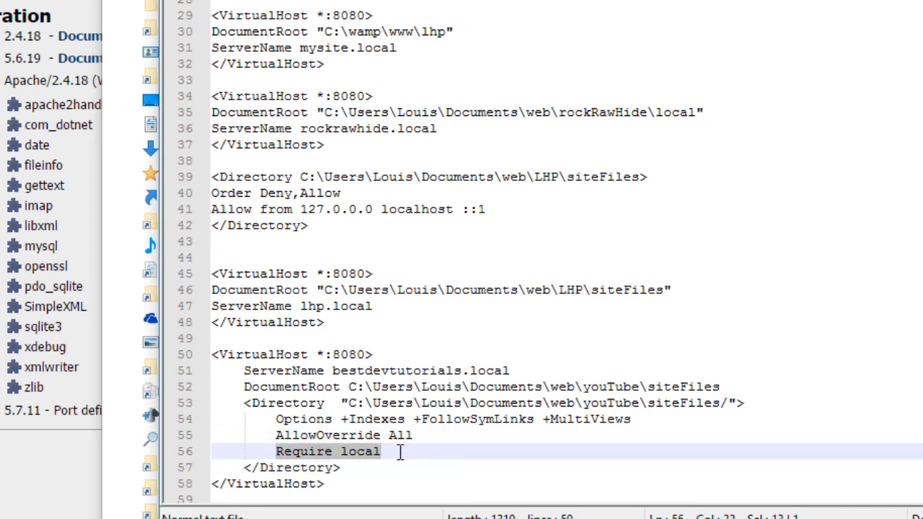
pyautogui.click(402, 452)
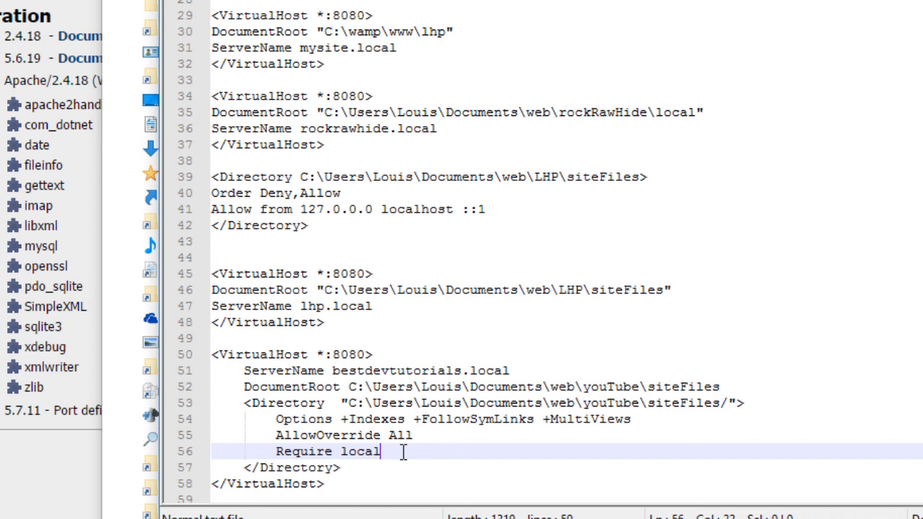
# Restart all WampServer services so the new bestdevtutorials.local virtual host is loaded.
pyautogui.scroll(-1, 406, 451)
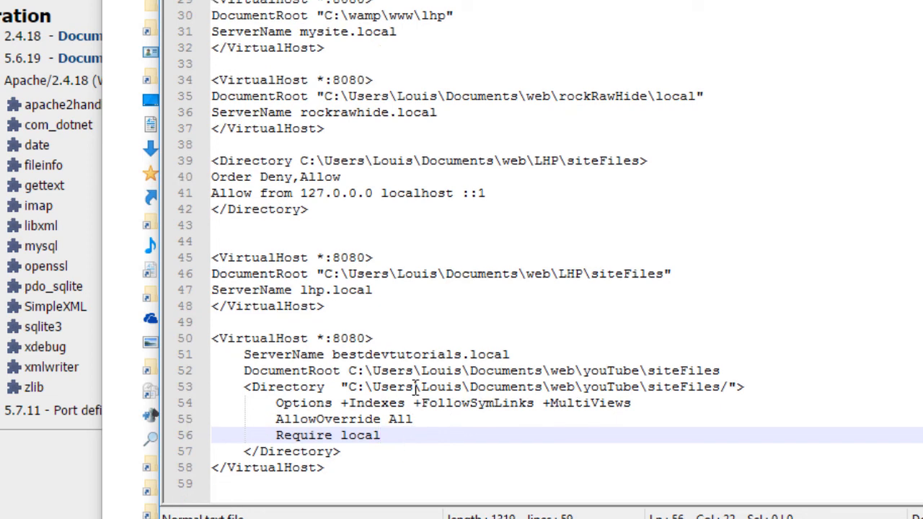
pyautogui.click(408, 340)
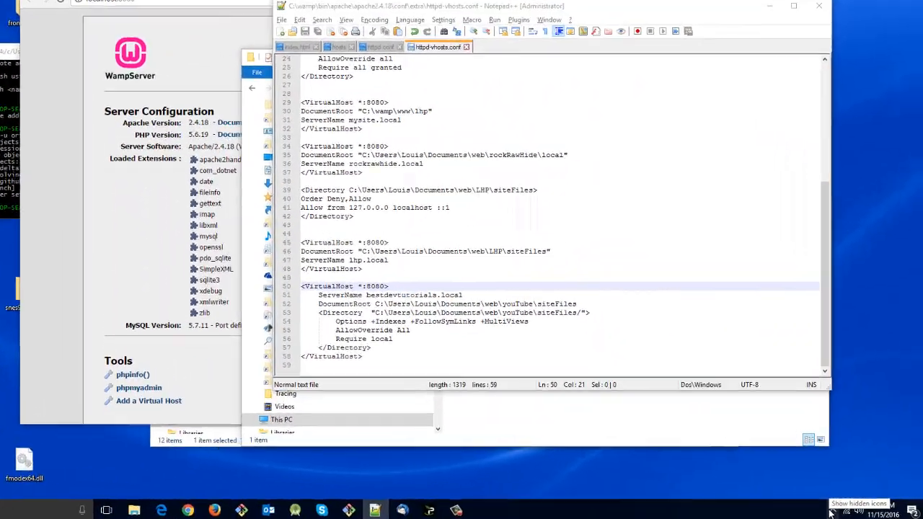
pyautogui.click(828, 511)
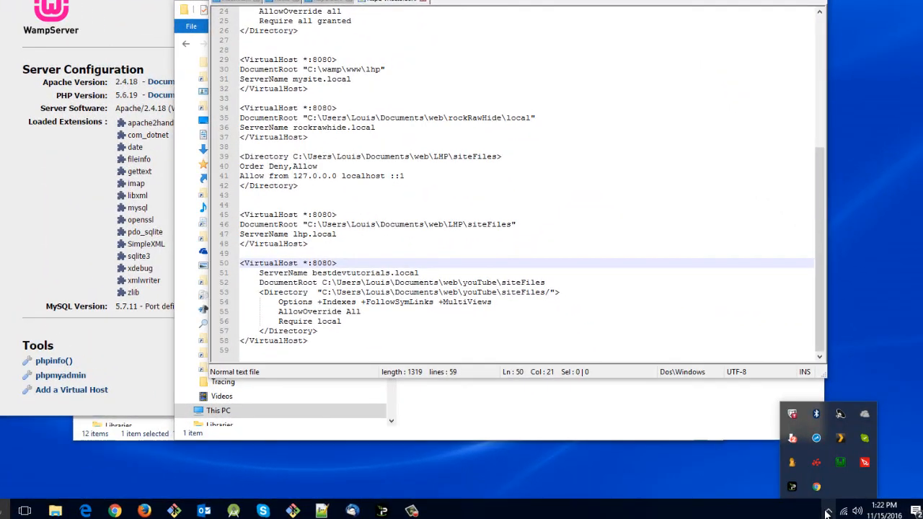
pyautogui.click(840, 463)
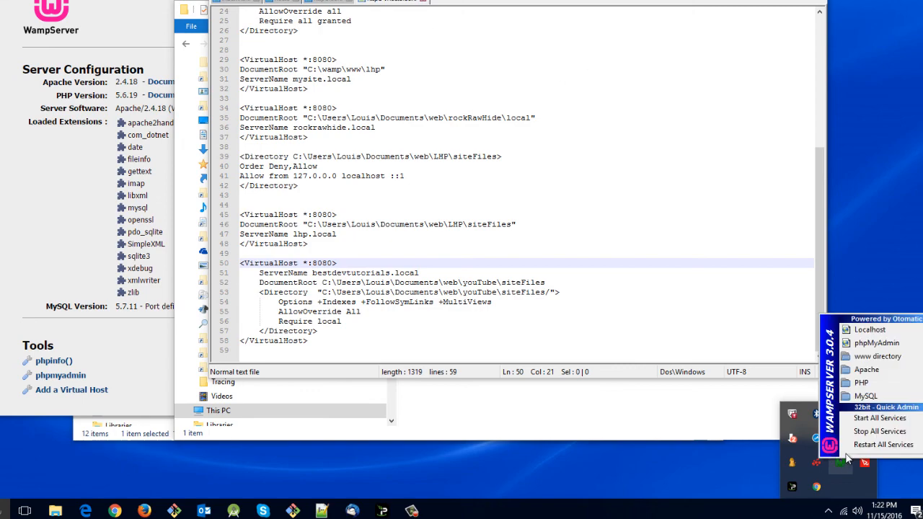
pyautogui.click(878, 446)
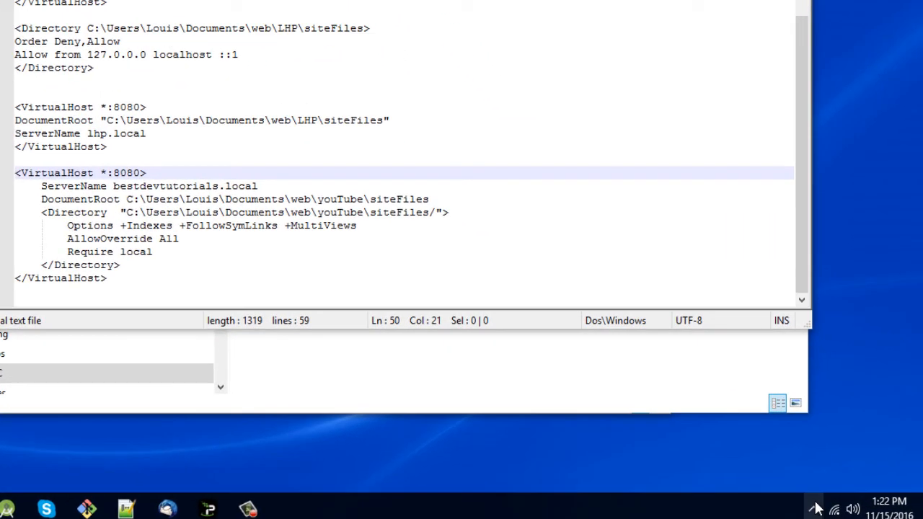
pyautogui.click(815, 509)
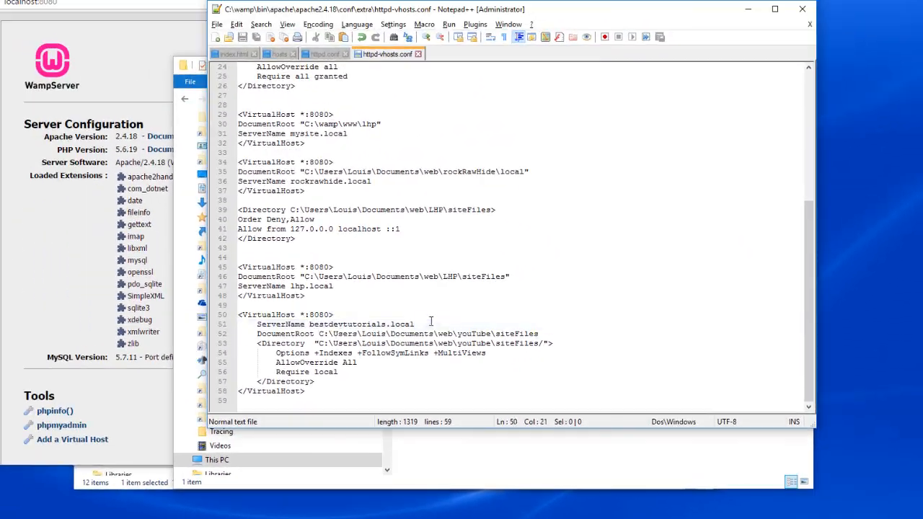
# Copy the ServerName bestdevtutorials.local from httpd-vhosts.conf and open bestdevtutorials.local:8080 in a new Chrome tab.
pyautogui.click(431, 322)
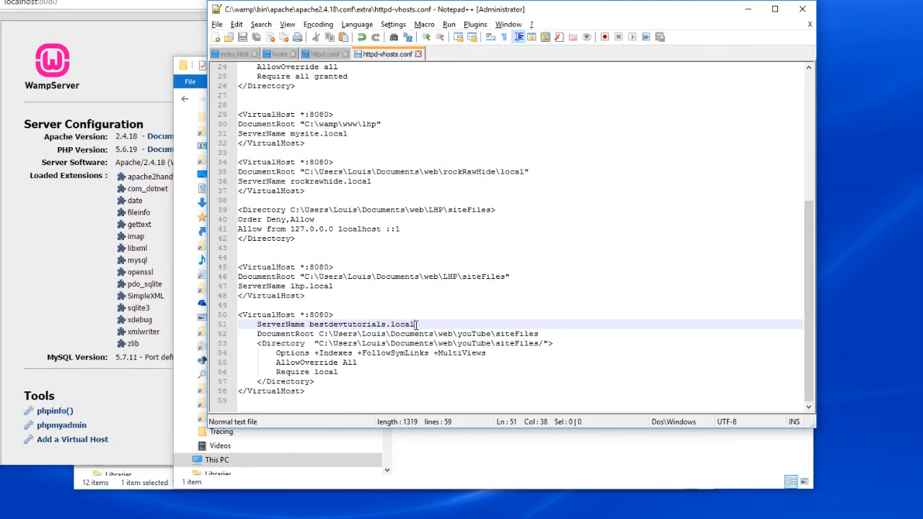
pyautogui.moveTo(416, 325); pyautogui.dragTo(309, 326)
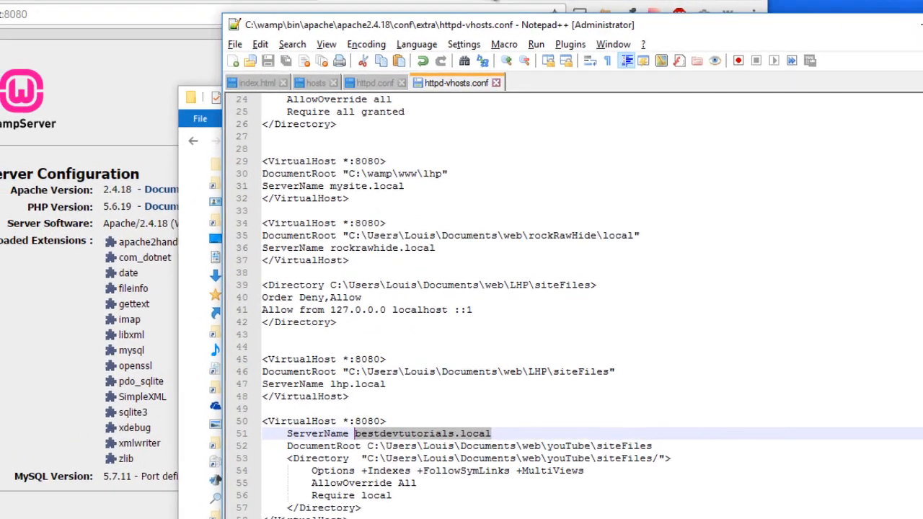
pyautogui.click(659, 7)
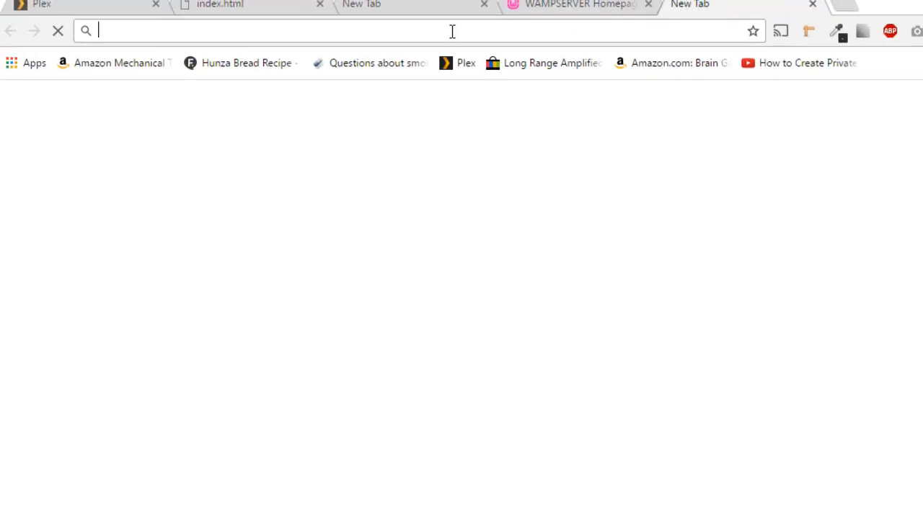
pyautogui.write('bestdevtutorials.local:')
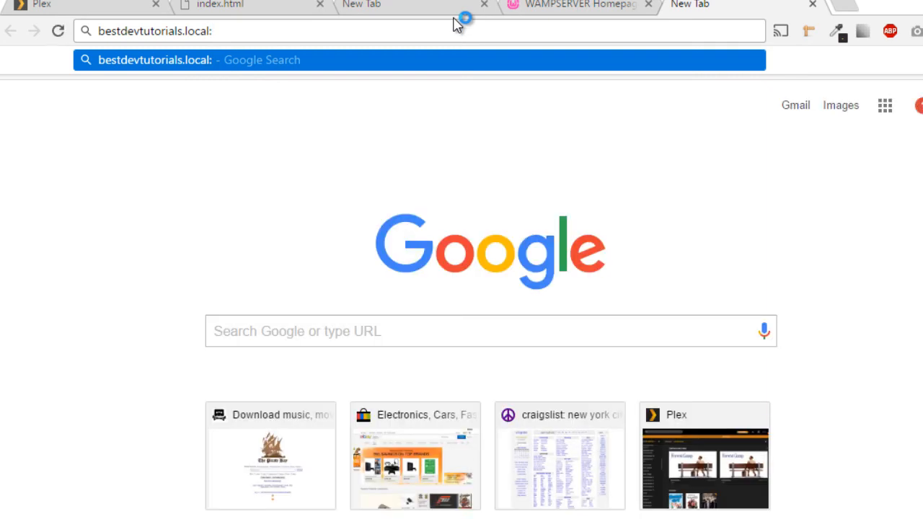
pyautogui.write('8080')
pyautogui.press('Return')
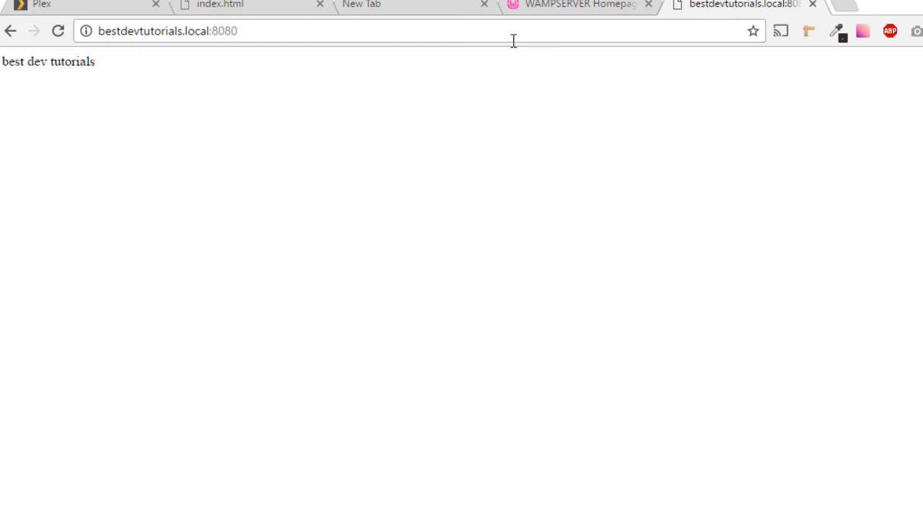
# Compare the site's index.html source in Notepad++ with the page served at bestdevtutorials.local:8080 in Chrome.
pyautogui.hotkey('alt', 'Tab')
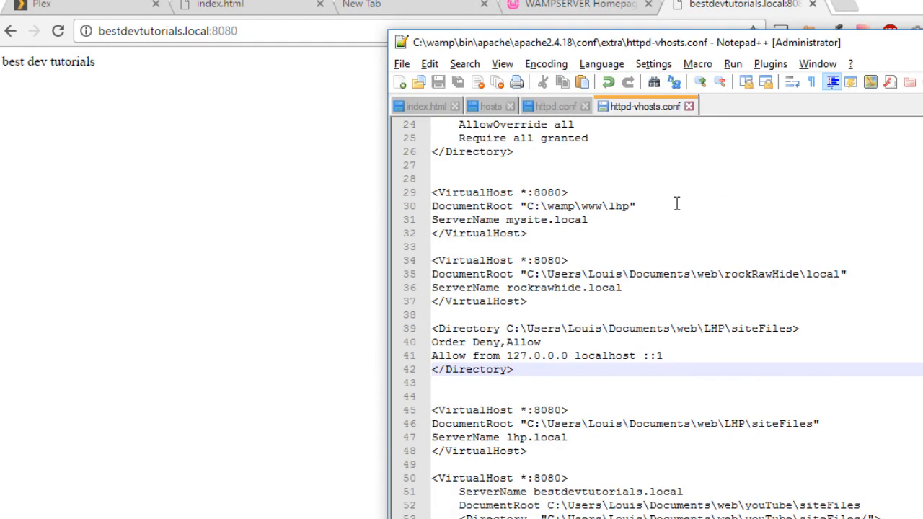
pyautogui.hotkey('ctrl', 'Tab')
pyautogui.click(583, 210)
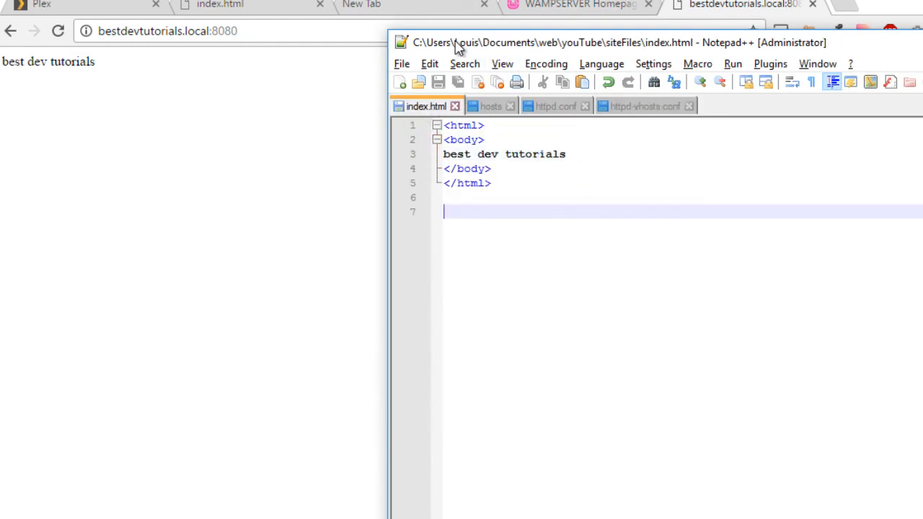
pyautogui.click(204, 31)
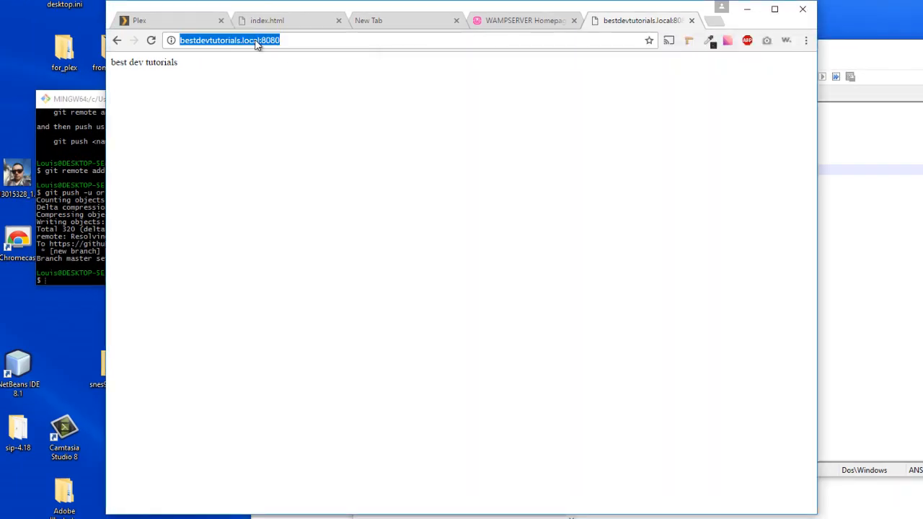
pyautogui.click(289, 42)
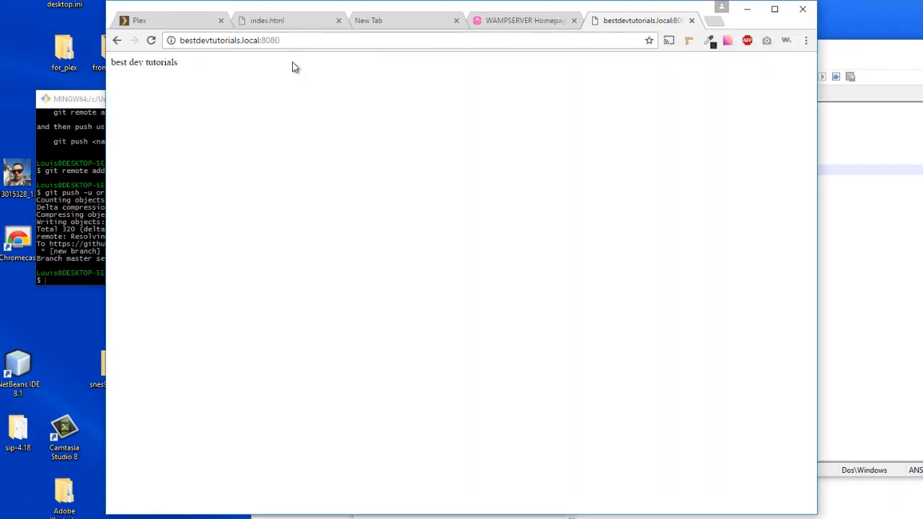